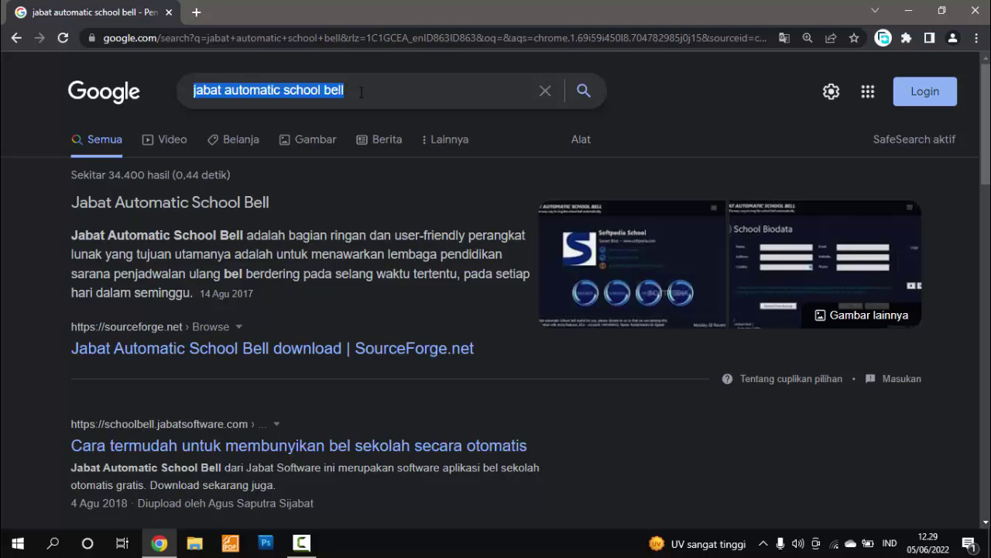
# Scroll the 'jabat automatic school bell' Google results down to the software.informer.com listing
pyautogui.click(361, 92)
pyautogui.click(23, 202)
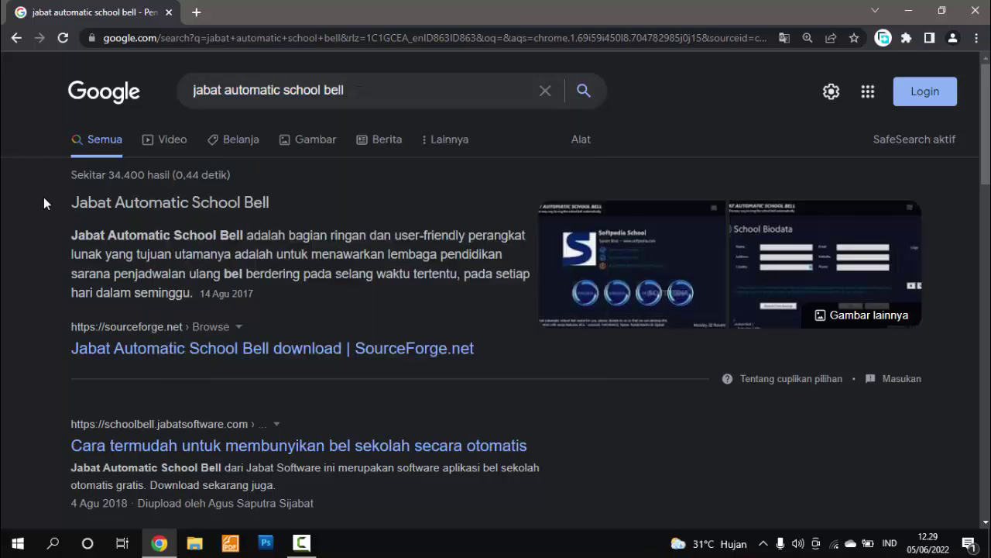
pyautogui.scroll(-3, 257, 155)
pyautogui.scroll(-2, 270, 163)
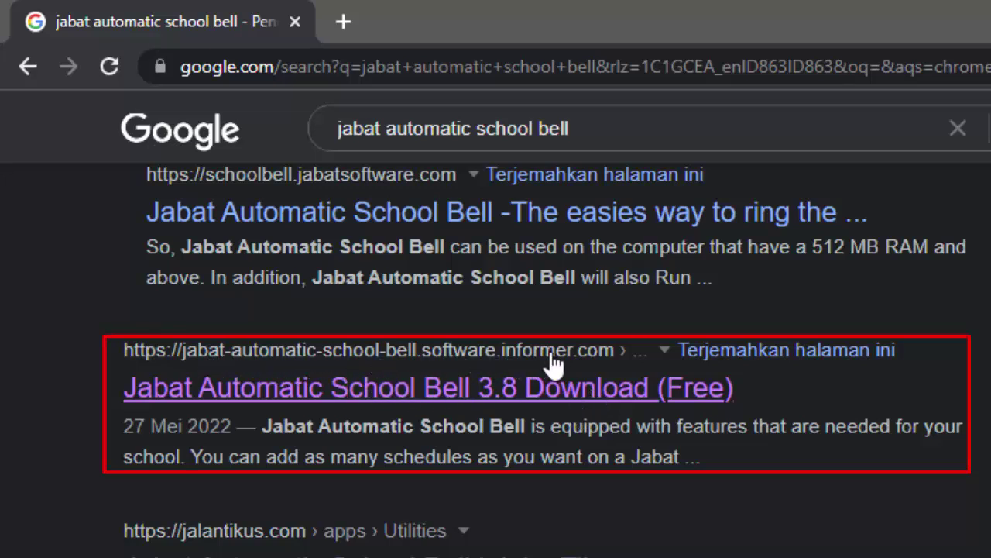
# Open the Software Informer page for version 3.8 and start downloading school_bell_3.9.6.exe (26.1 MB)
pyautogui.click(610, 402)
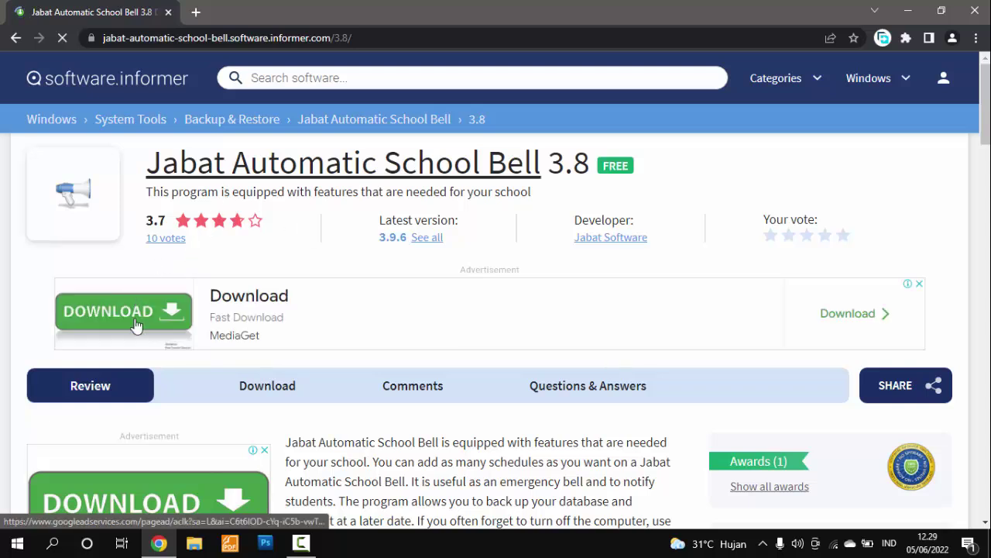
pyautogui.scroll(-3, 323, 354)
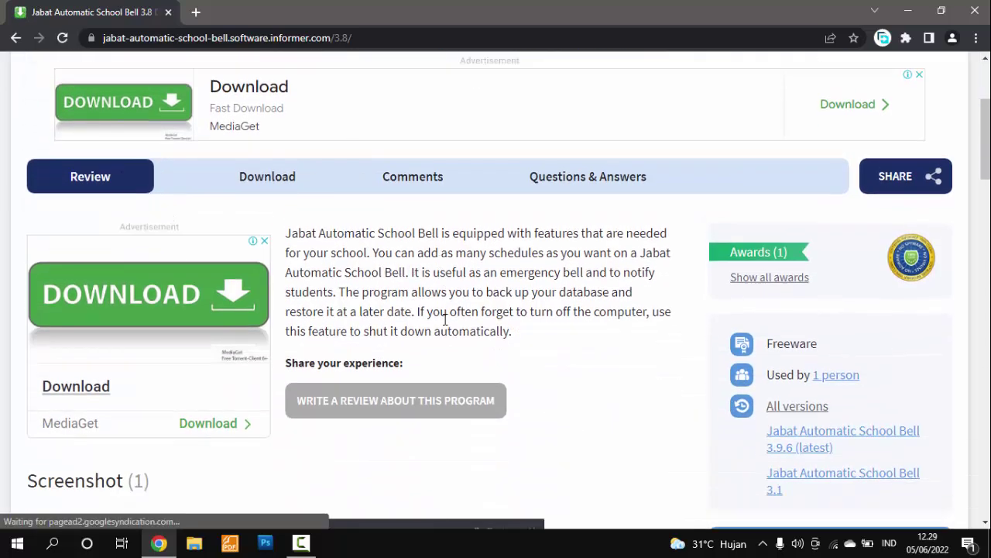
pyautogui.scroll(-2, 445, 319)
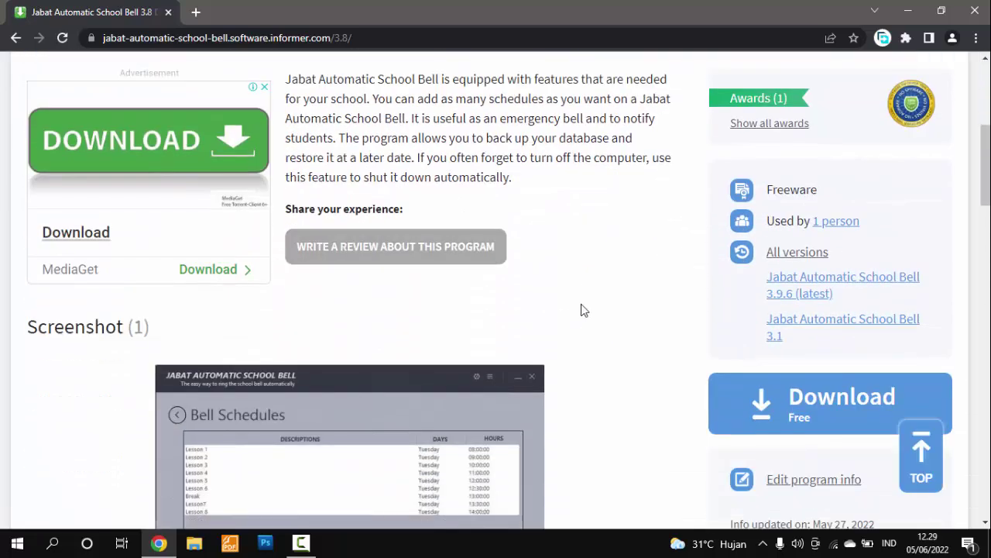
pyautogui.click(787, 410)
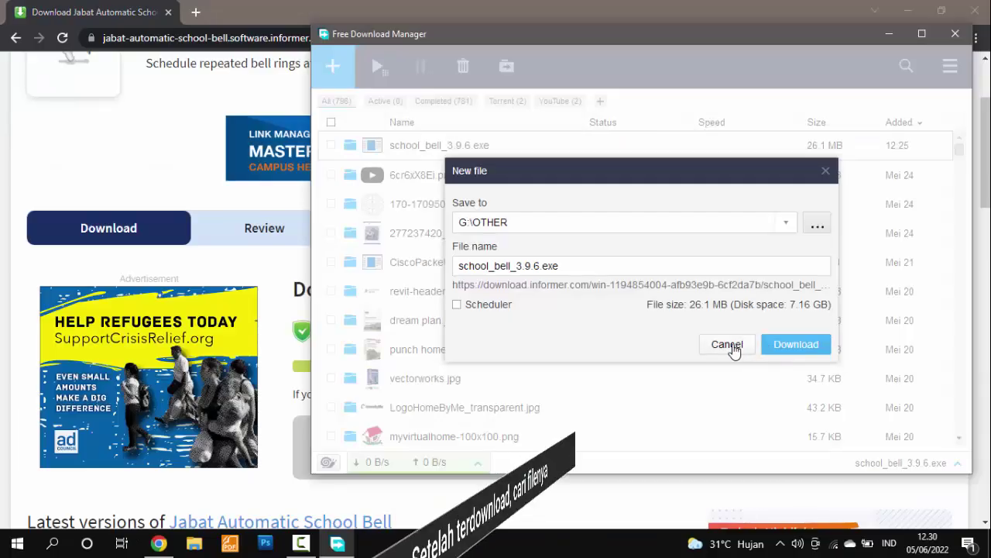
# Cancel the duplicate school_bell_3.9.6.exe download, then close Free Download Manager and Chrome
pyautogui.click(727, 345)
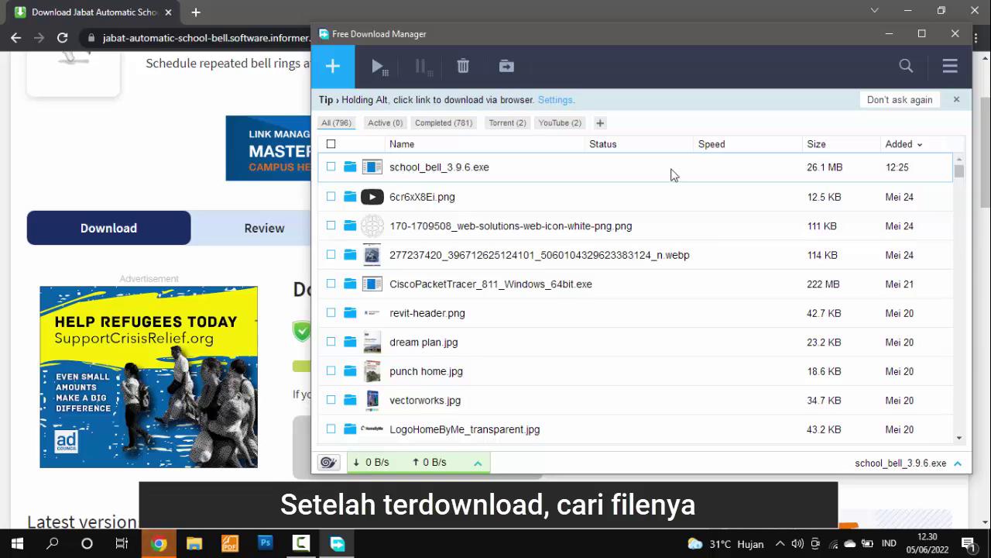
pyautogui.click(956, 34)
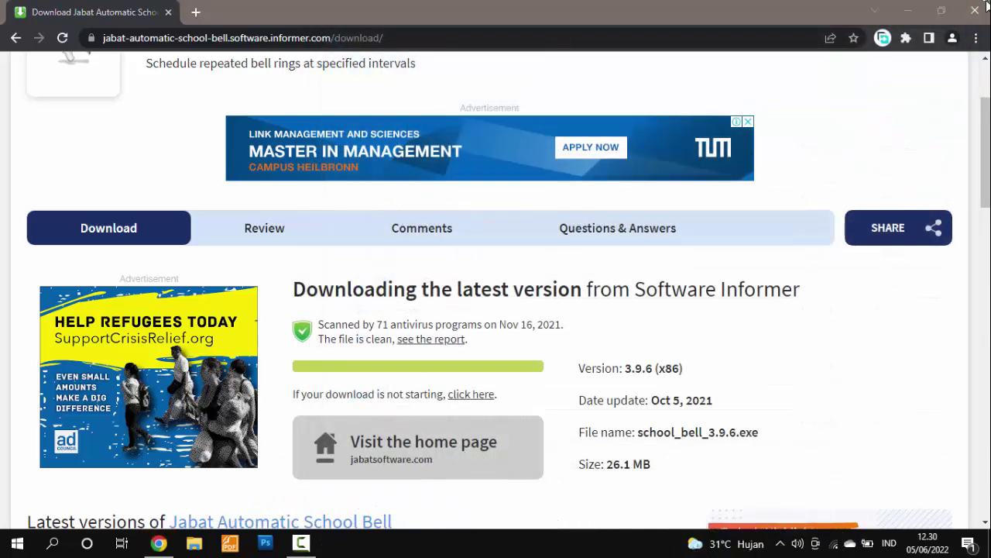
pyautogui.click(974, 10)
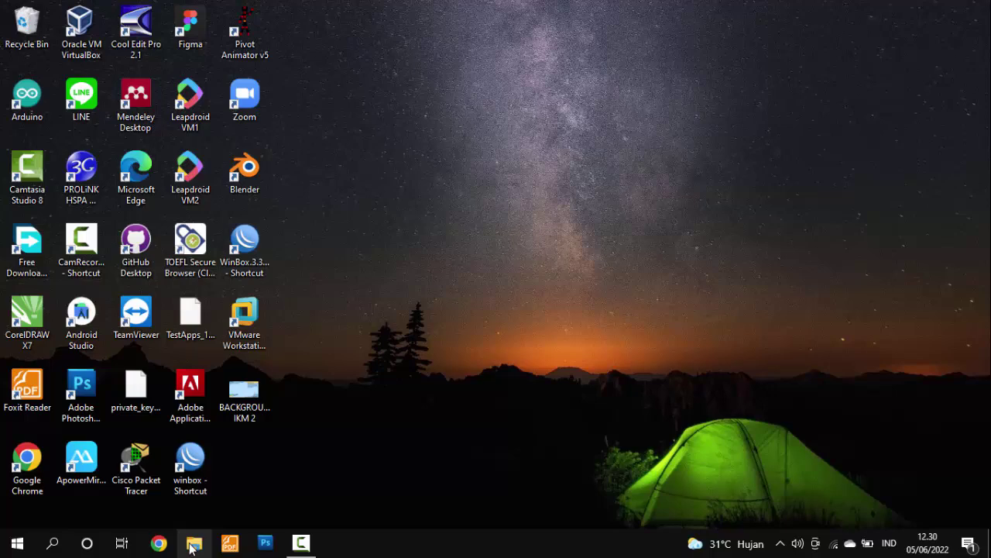
# Run school_bell_3.9.6 from the G: drive's OTHER folder and disconnect from the Wi-Fi network
pyautogui.click(193, 547)
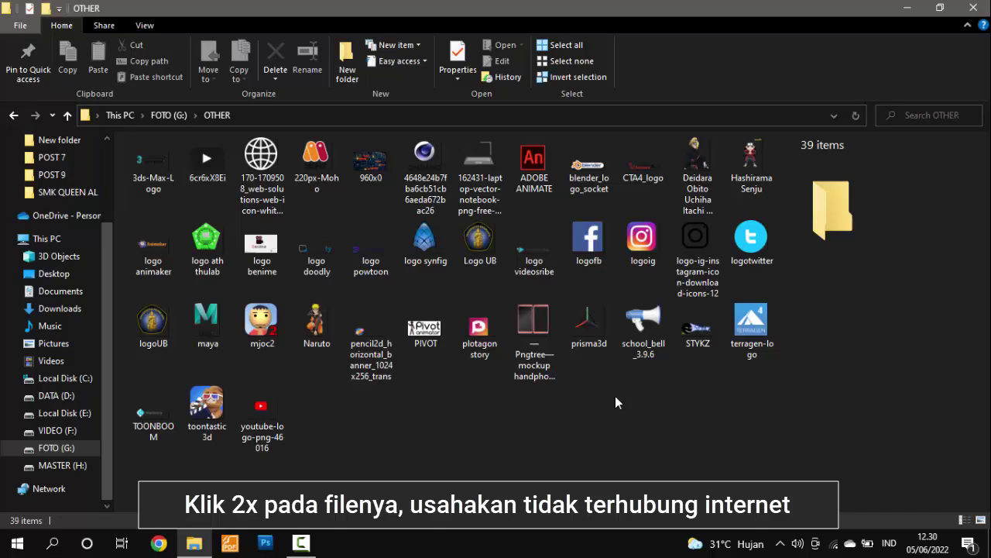
pyautogui.doubleClick(645, 333)
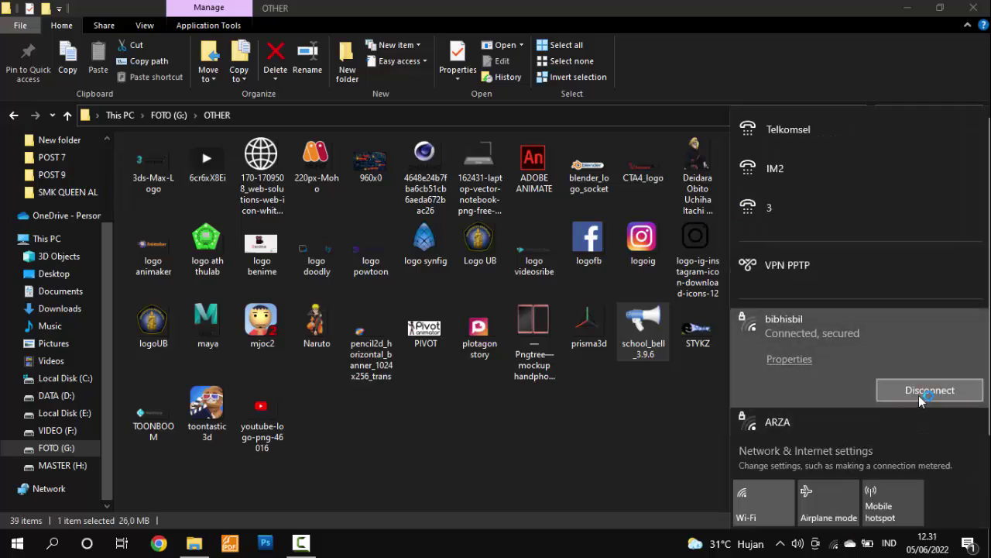
pyautogui.click(920, 397)
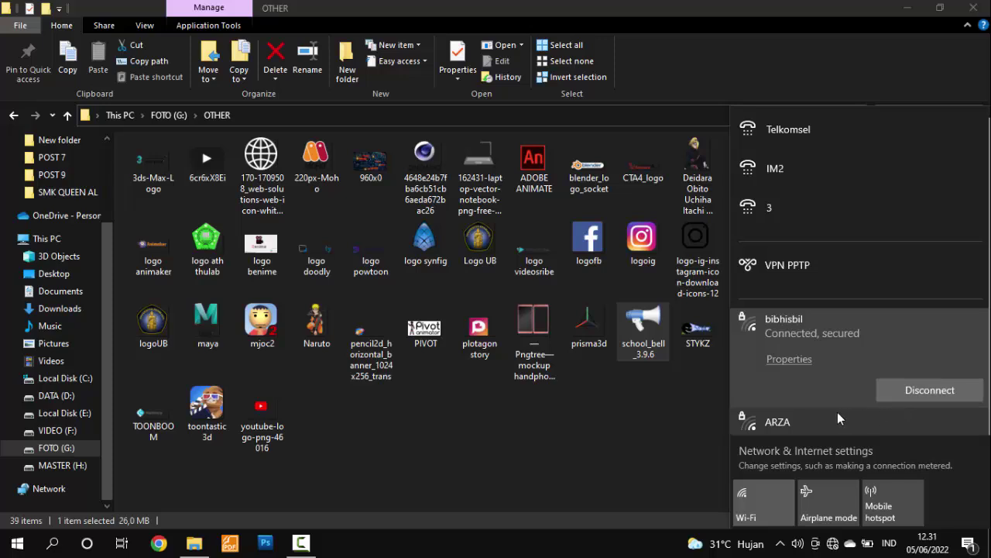
pyautogui.click(622, 436)
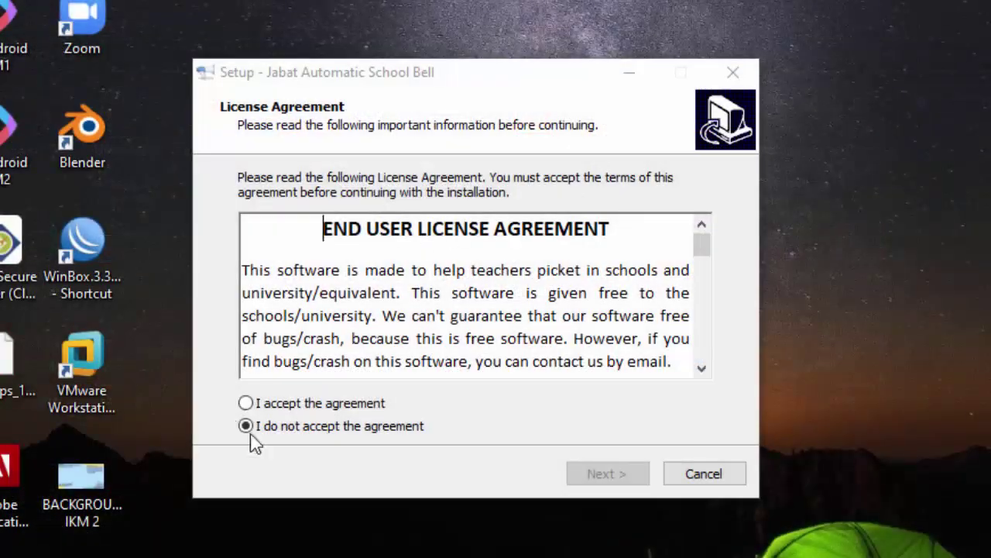
# Accept the licence and install with default folder, Start Menu group and desktop shortcut
pyautogui.click(288, 404)
pyautogui.click(629, 482)
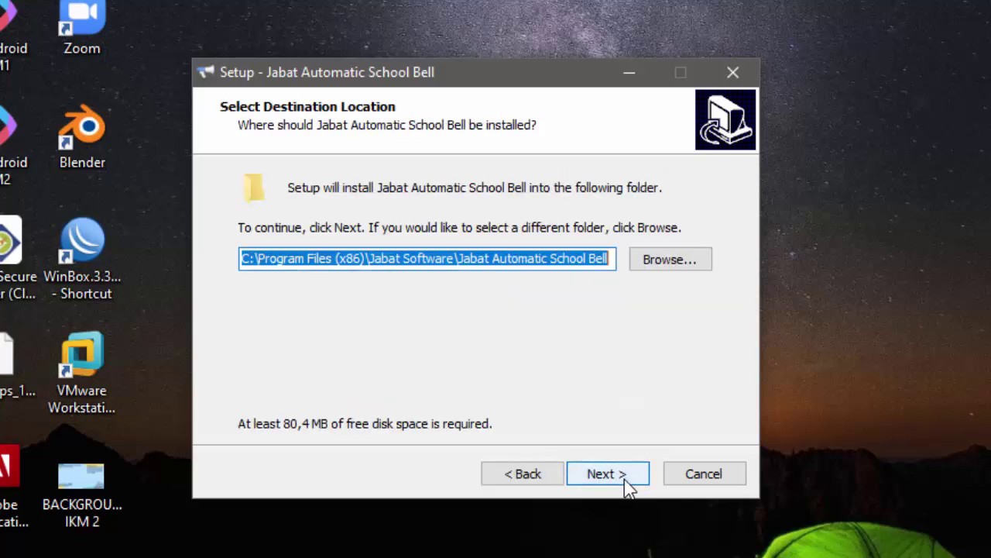
pyautogui.click(621, 489)
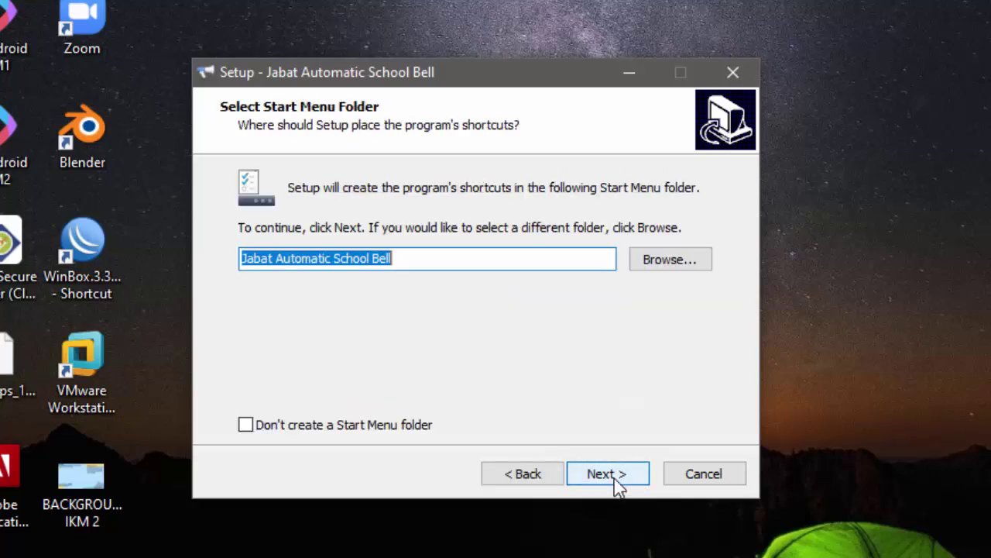
pyautogui.click(616, 487)
pyautogui.click(618, 486)
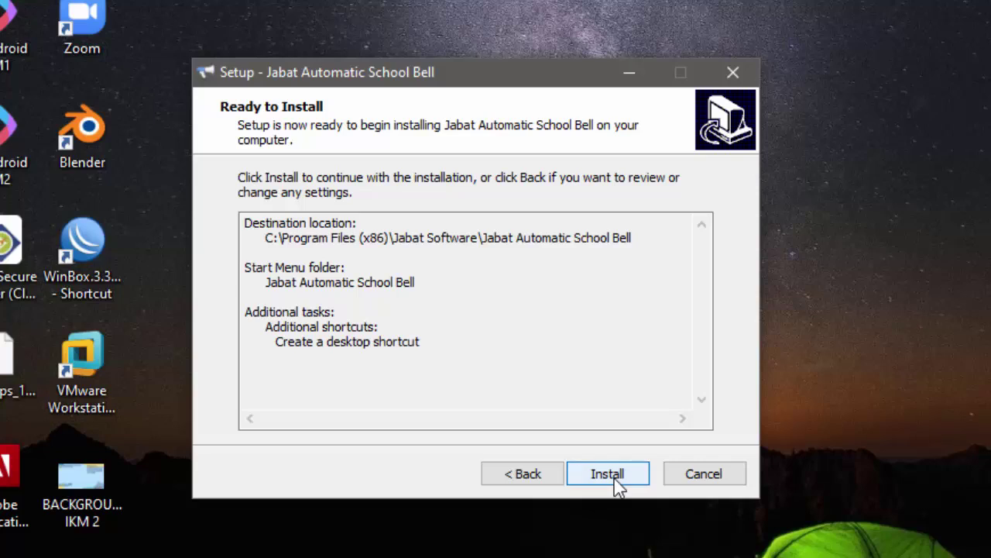
pyautogui.click(615, 484)
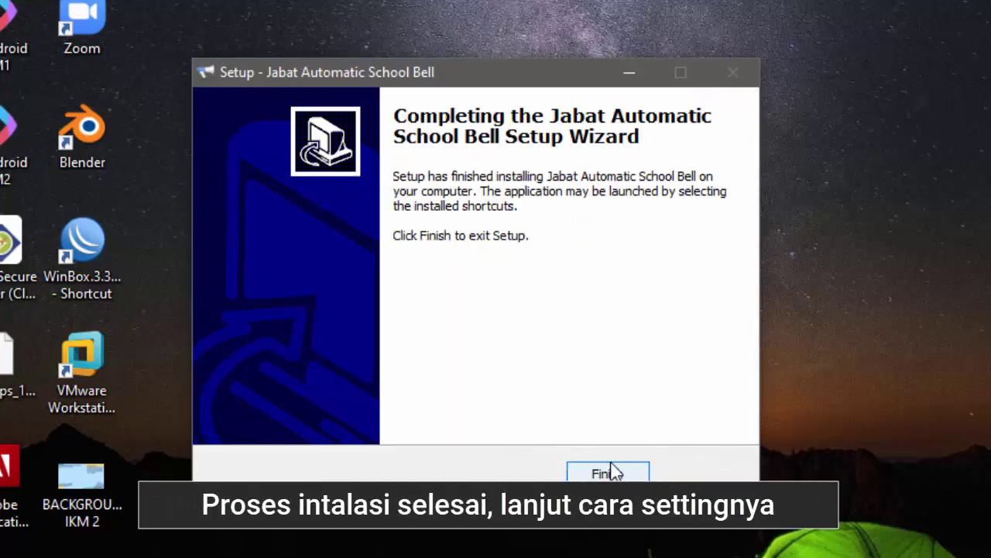
pyautogui.click(611, 472)
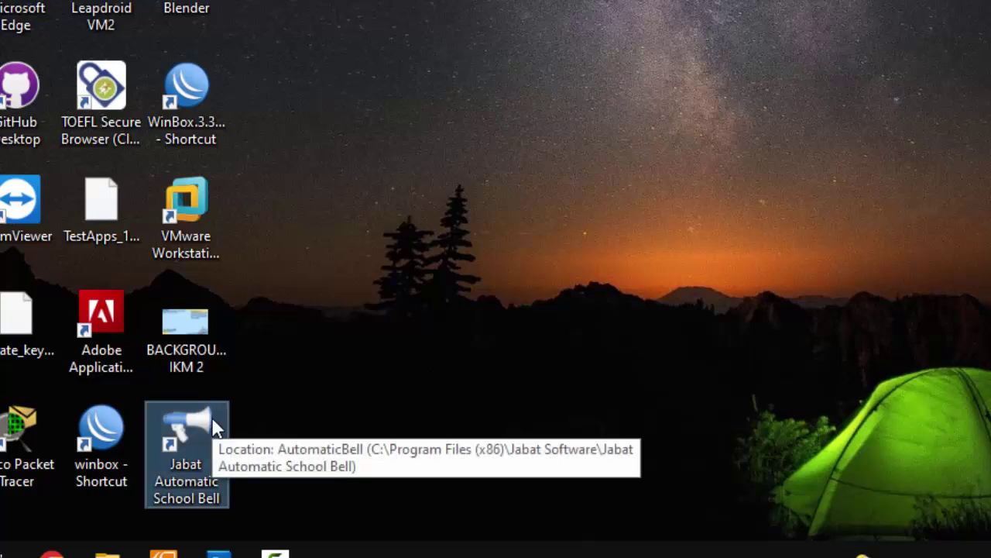
# Launch Jabat Automatic School Bell and enter the school name SMA KOTA and its address
pyautogui.doubleClick(186, 433)
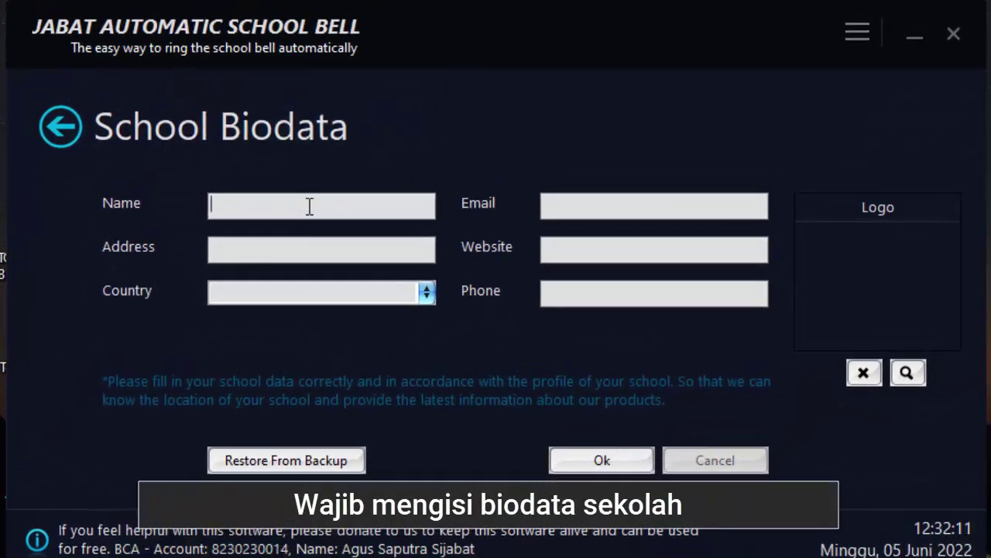
pyautogui.write('SMP')
pyautogui.press('BackSpace')
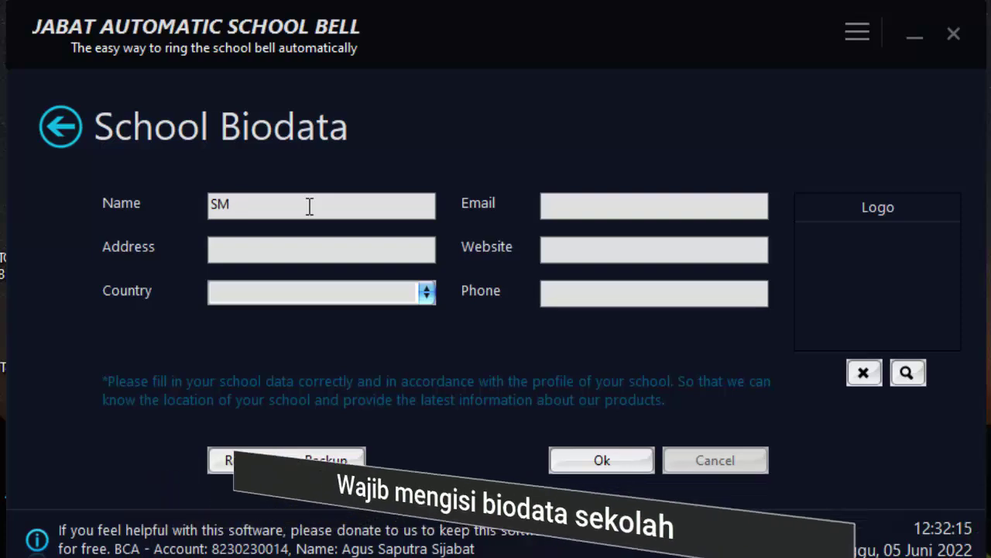
pyautogui.write('A K')
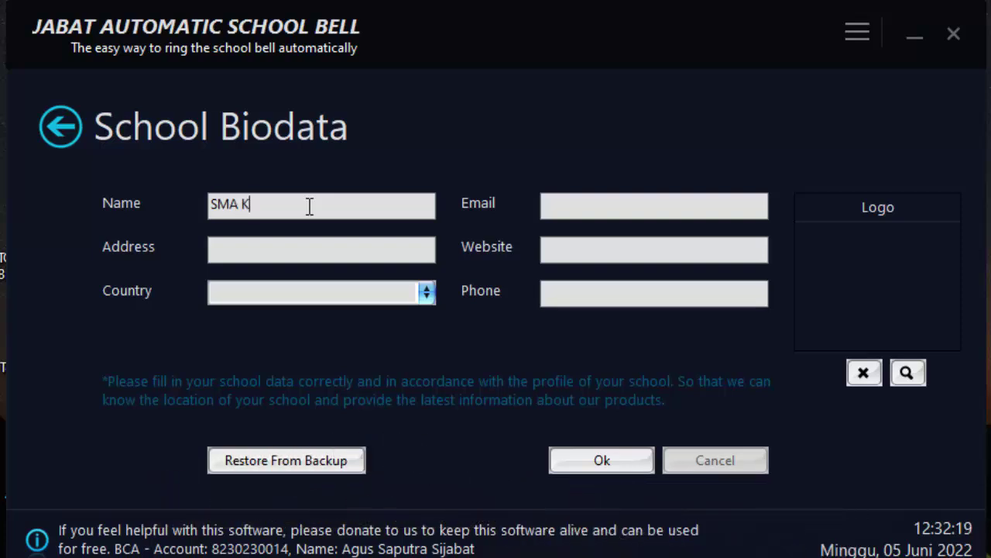
pyautogui.write('OTA')
pyautogui.click(279, 243)
pyautogui.write('KOTA X')
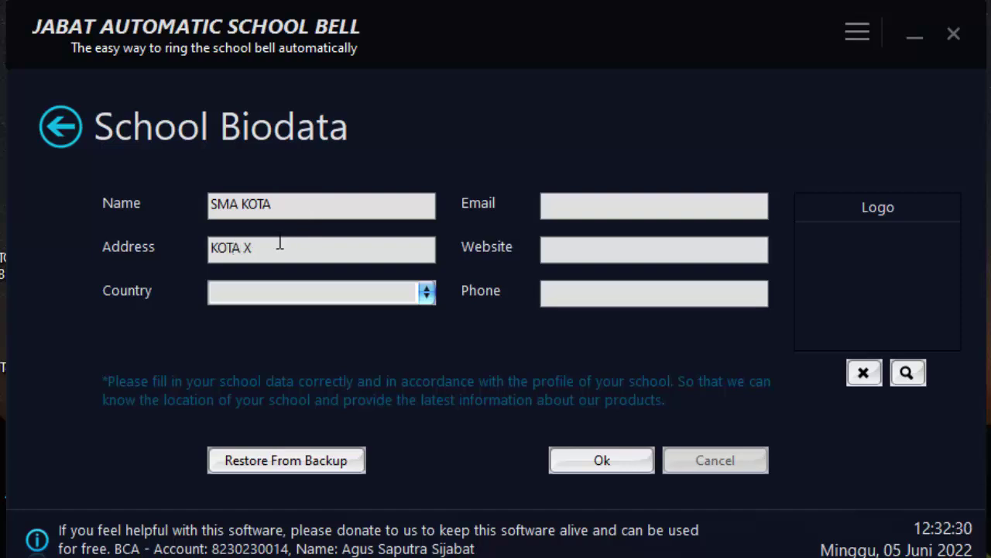
pyautogui.write('YZ')
# Choose Indonesia as the school's country
pyautogui.click(292, 292)
pyautogui.scroll(-2, 292, 330)
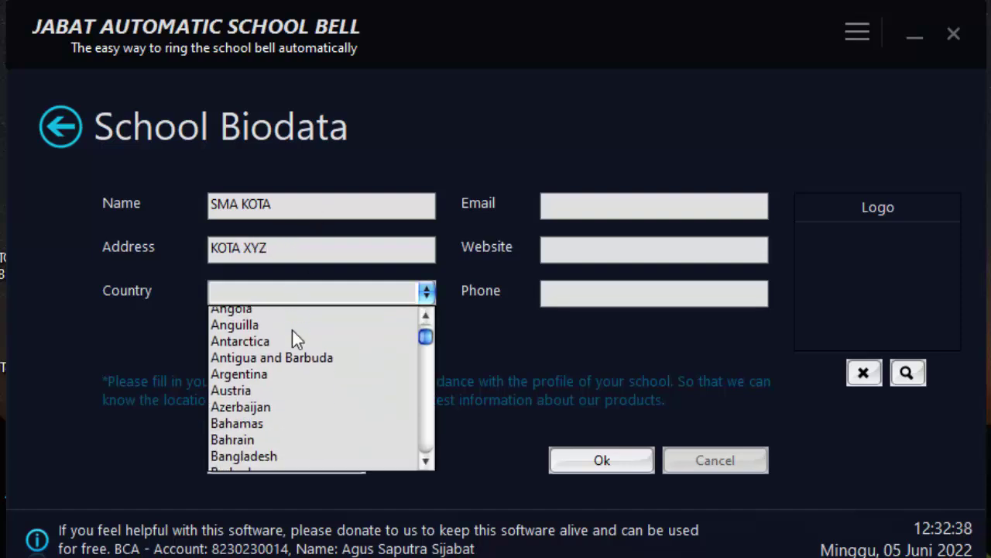
pyautogui.press('i')
pyautogui.press('n')
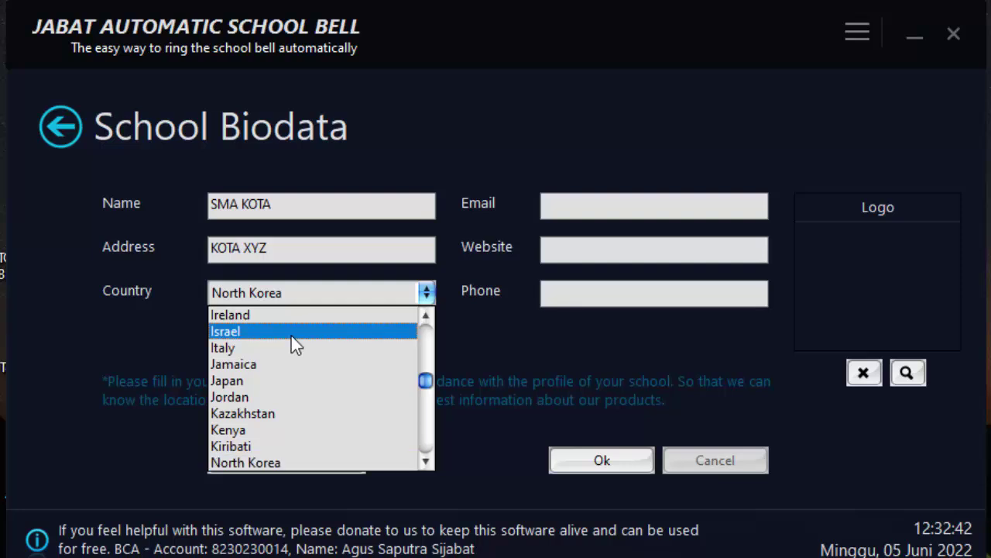
pyautogui.press('i')
pyautogui.click(244, 347)
# Enter the school's e-mail, website iaknusantara.sch.id and phone number, then save the biodata
pyautogui.click(595, 203)
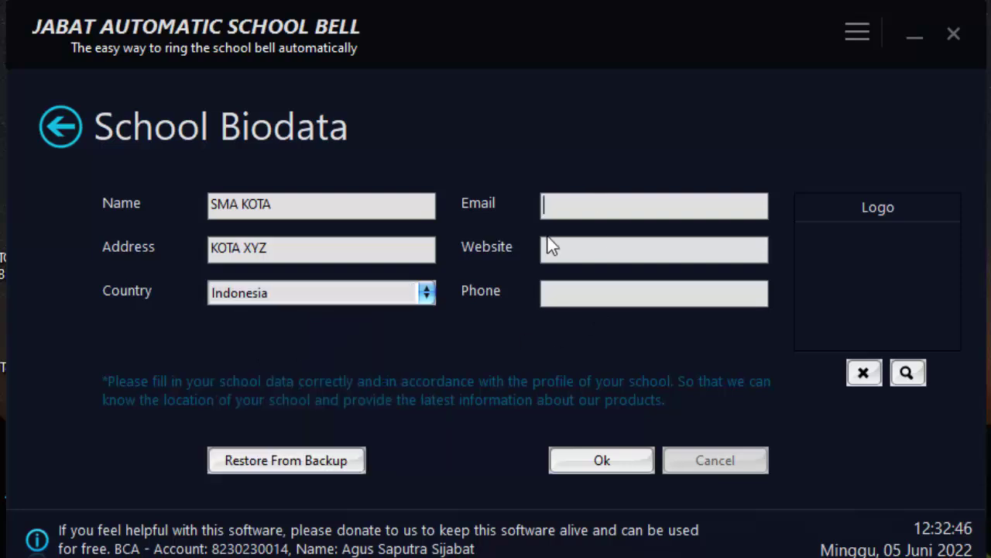
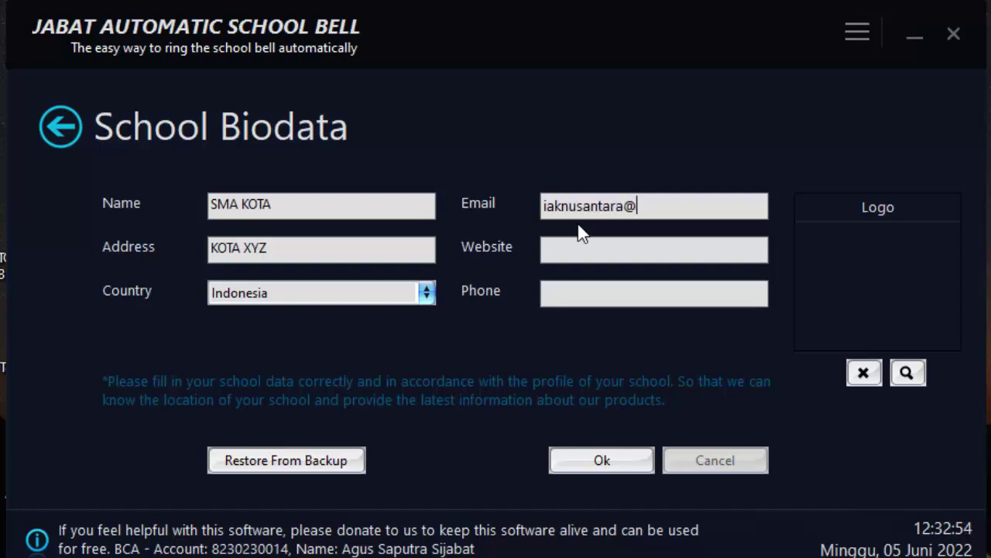
pyautogui.press('Tab')
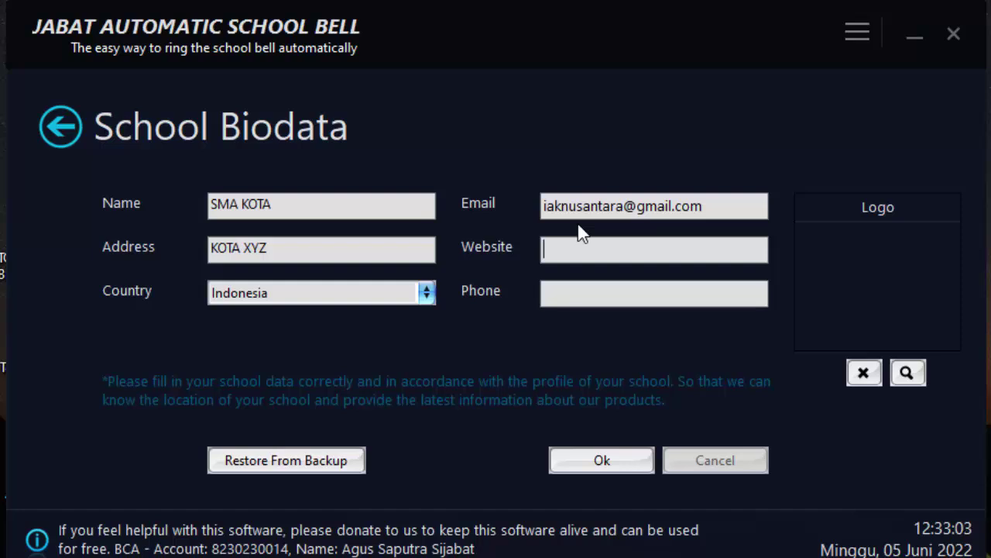
pyautogui.write('iaknusantara.co.id')
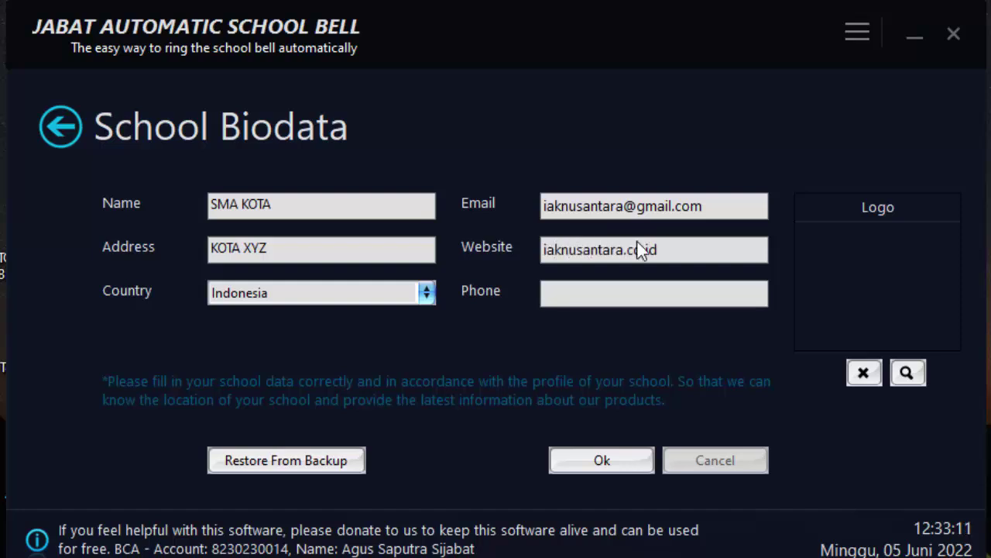
pyautogui.press('BackSpace')
pyautogui.press('BackSpace')
pyautogui.press('BackSpace')
pyautogui.press('BackSpace')
pyautogui.write('sch.')
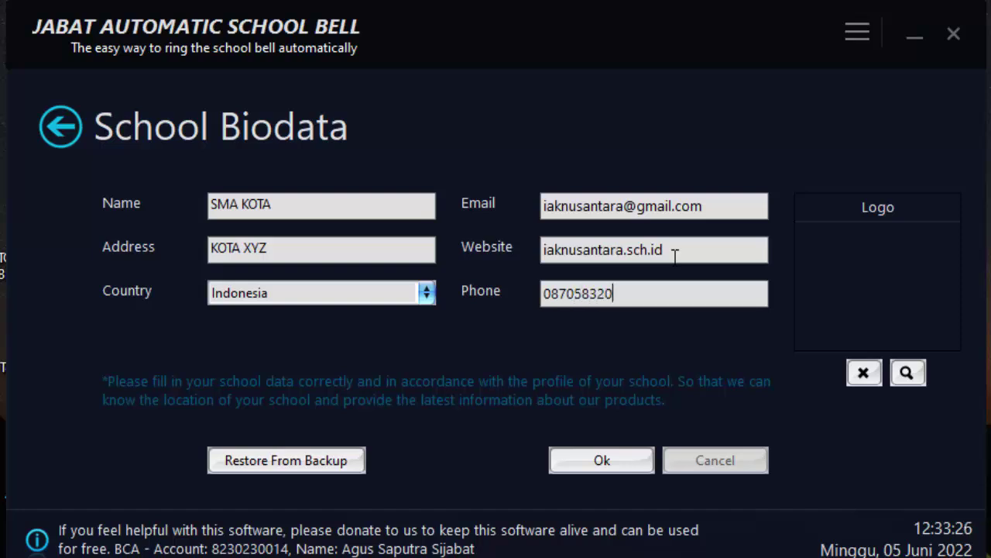
pyautogui.click(619, 462)
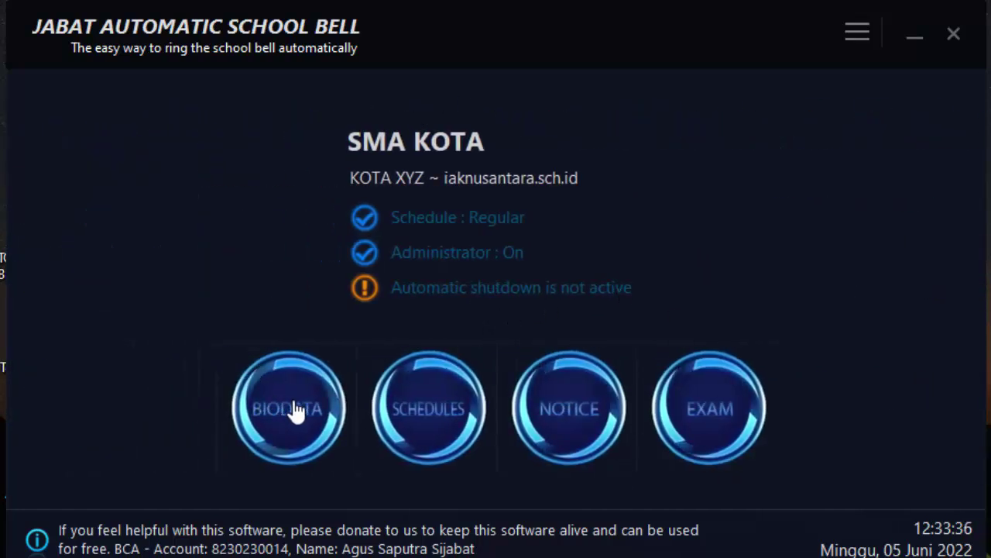
# Create the administrator password, entering the school e-mail and confirming the new password
pyautogui.click(408, 421)
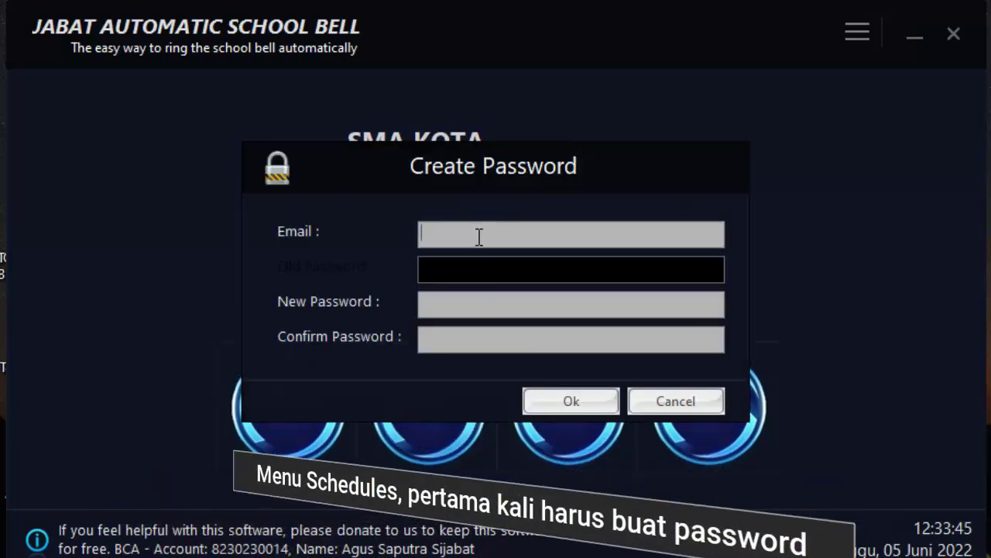
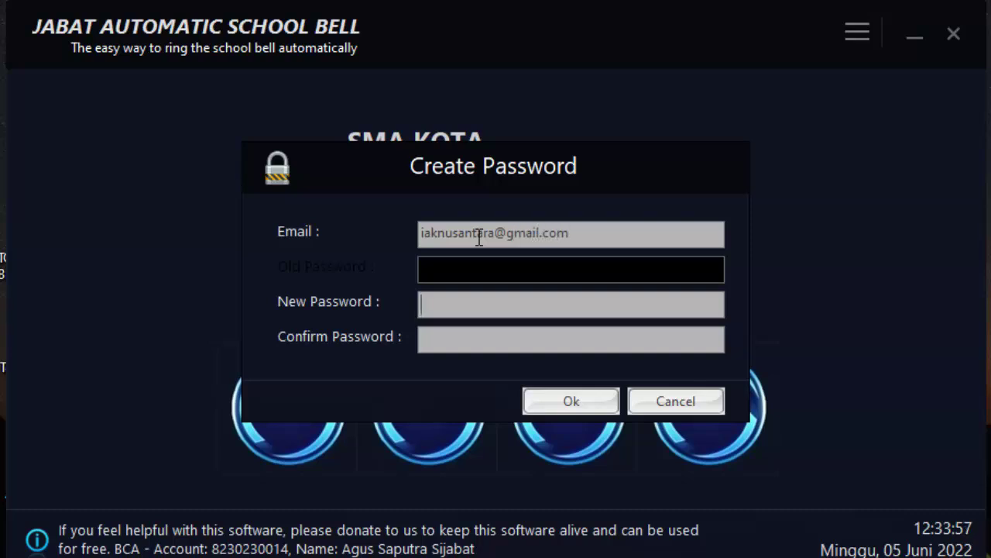
pyautogui.write('********')
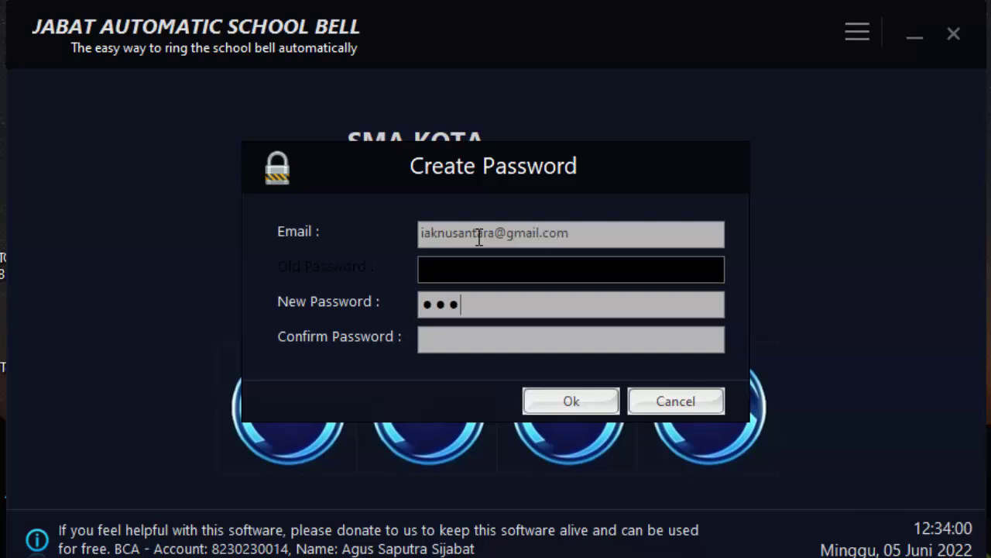
pyautogui.hotkey('ctrl', 'a')
pyautogui.press('BackSpace')
pyautogui.write('*****')
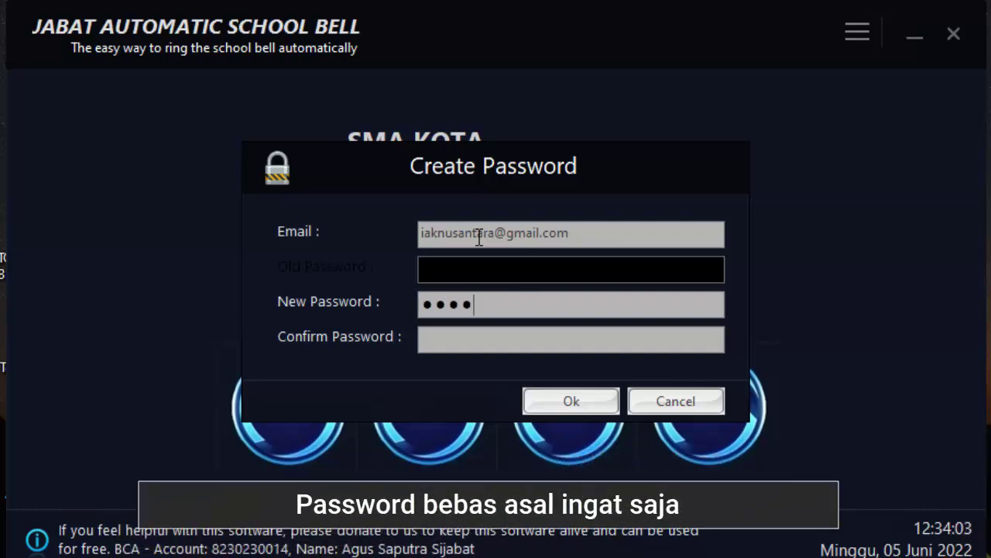
pyautogui.press('Tab')
pyautogui.write('*****')
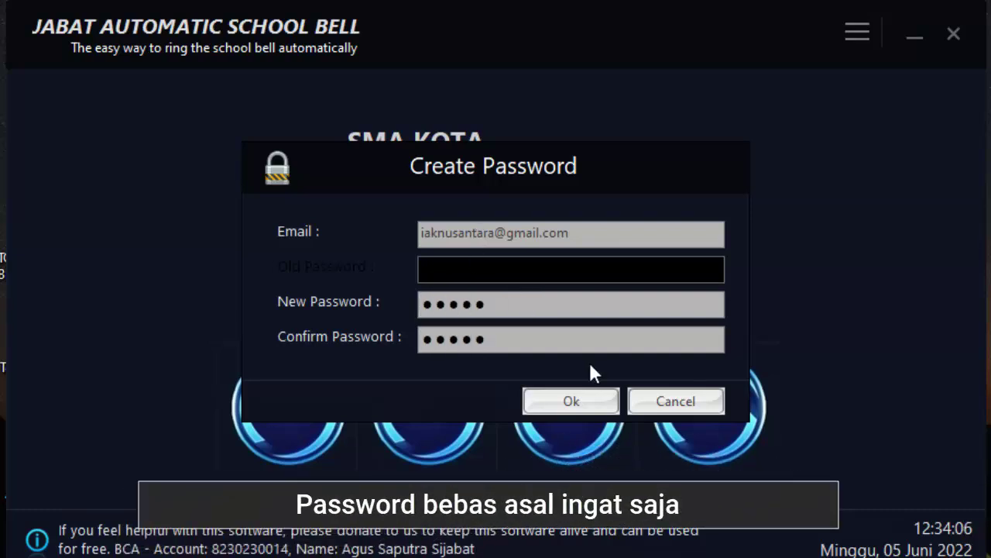
pyautogui.click(594, 407)
# Log in as administrator with the new password
pyautogui.click(442, 404)
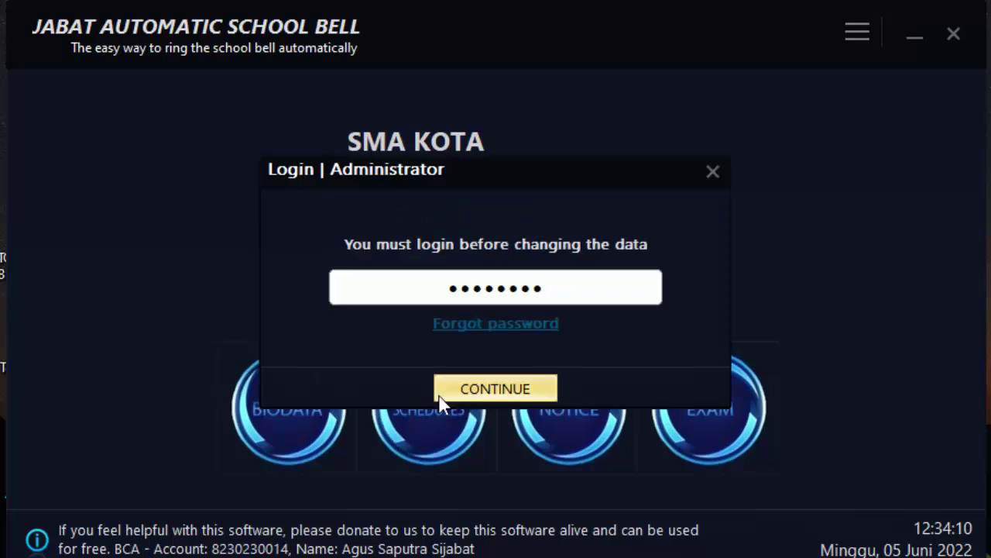
pyautogui.click(507, 281)
pyautogui.write('*****')
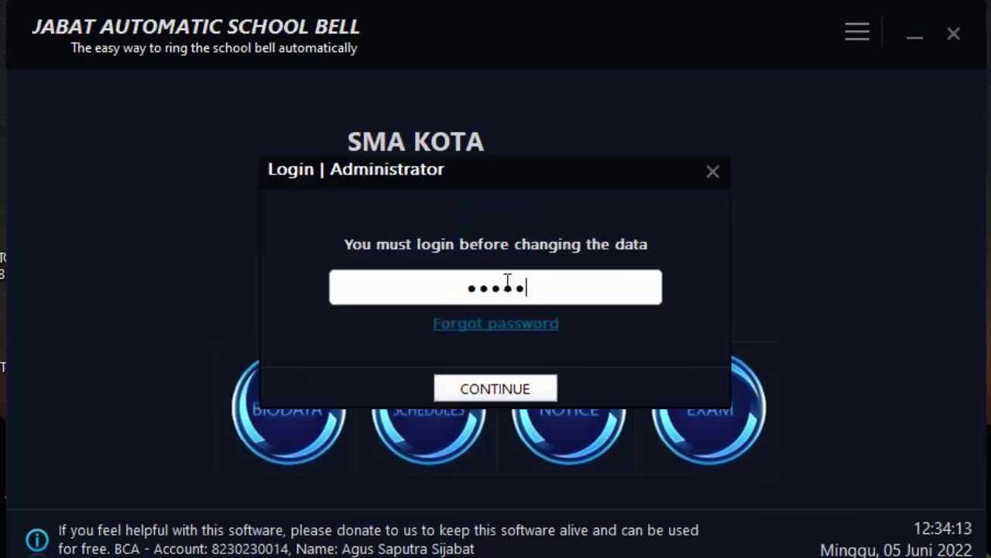
pyautogui.click(505, 391)
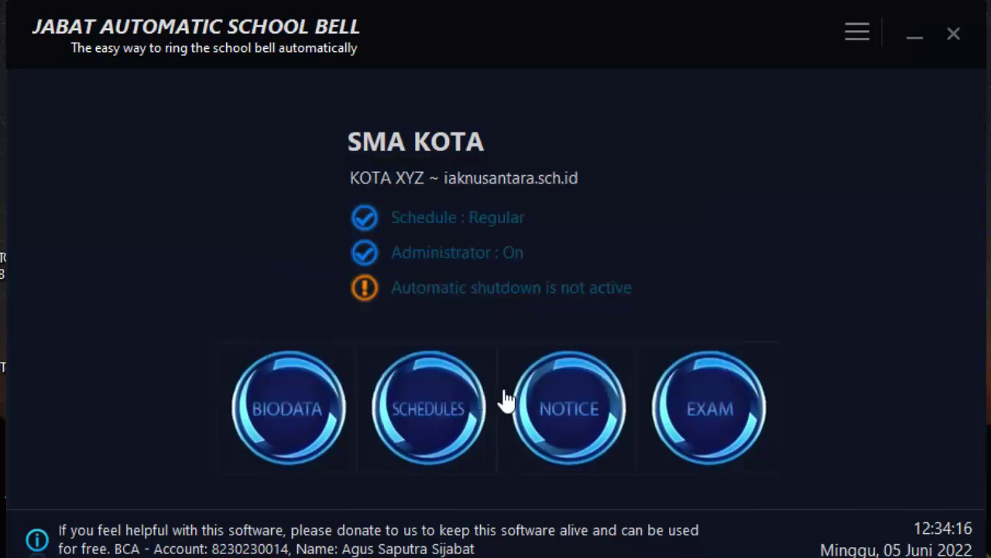
# Open Bell Schedules and keep Sunday selected in the Regular category
pyautogui.click(421, 424)
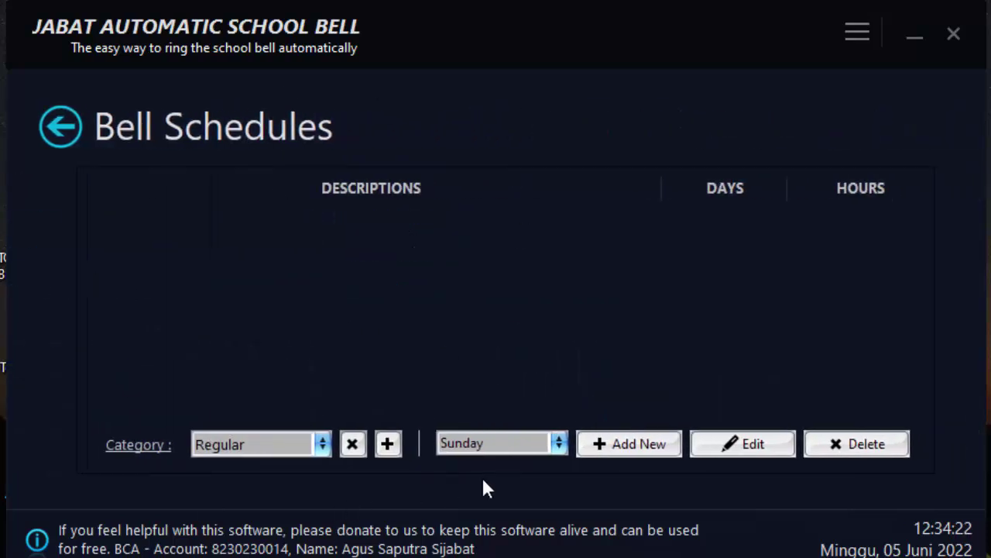
pyautogui.click(492, 447)
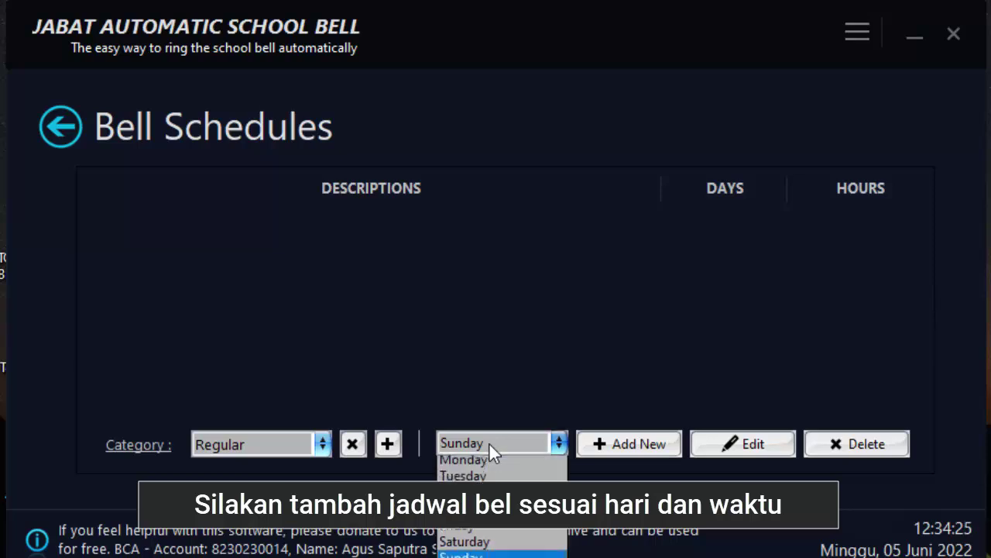
pyautogui.click(489, 443)
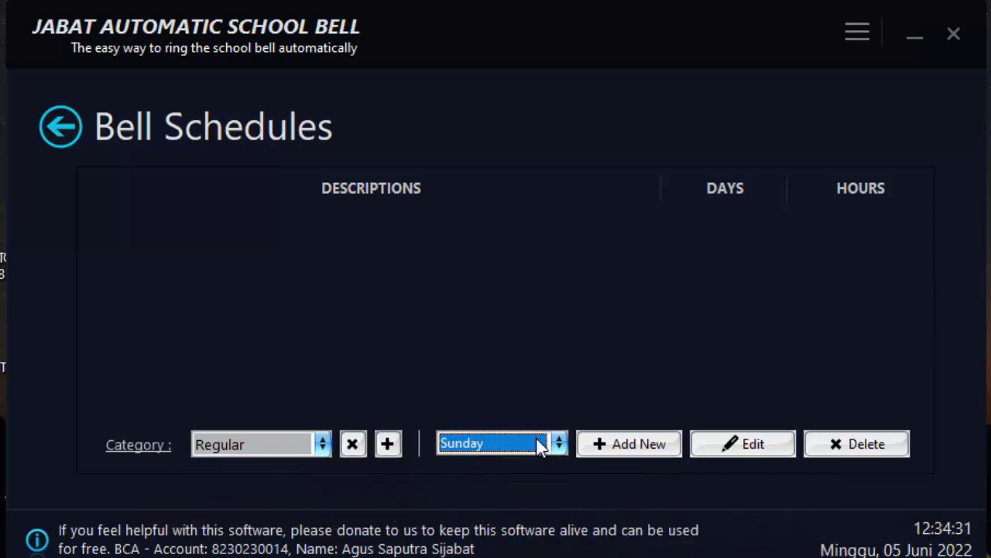
# Start a new bell entry described TES JAM PULANG at 12:36:00
pyautogui.click(630, 457)
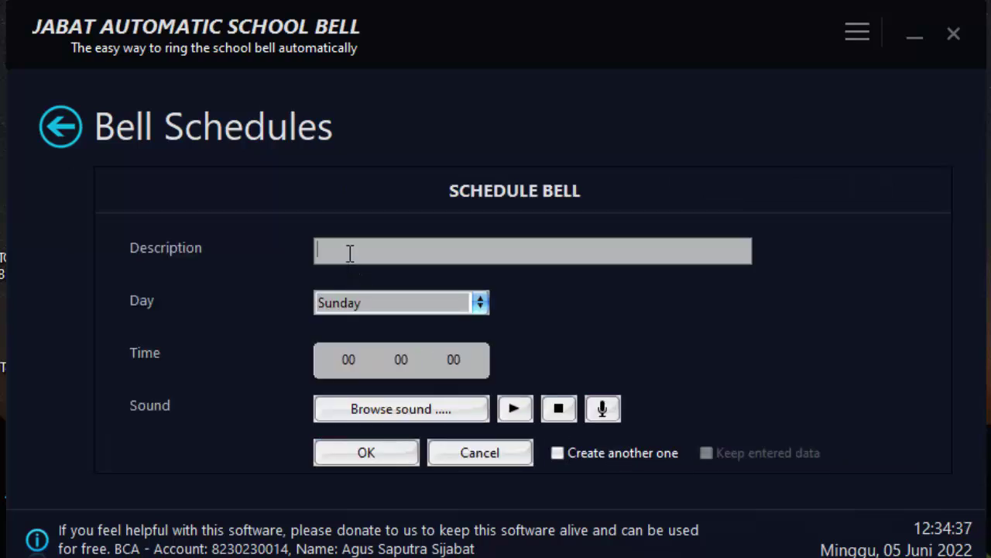
pyautogui.write('TES JAM PULANG')
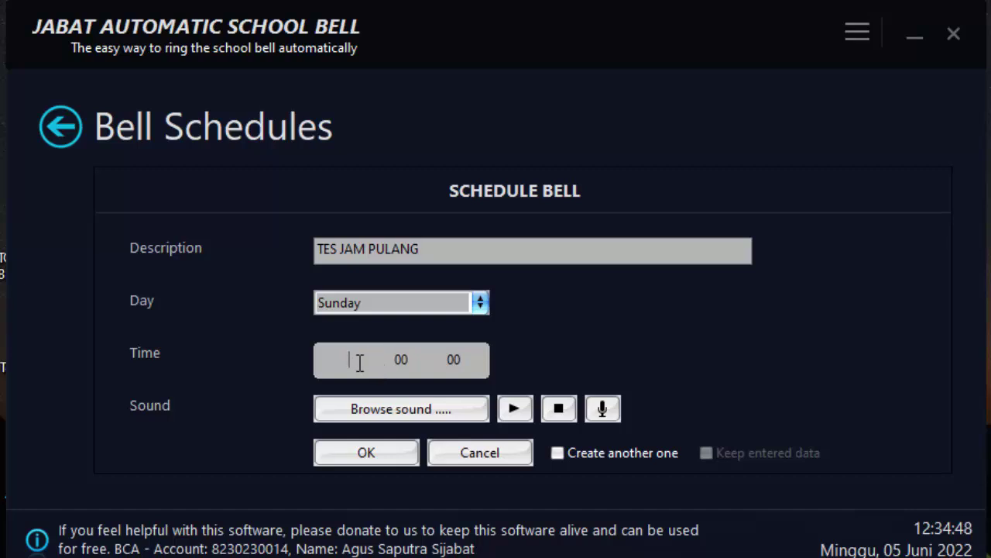
pyautogui.write('12')
pyautogui.click(396, 359)
pyautogui.write('36')
# Assign the V2 Akhir Pelajaran sound, preview it, and save the Sunday bell
pyautogui.click(444, 408)
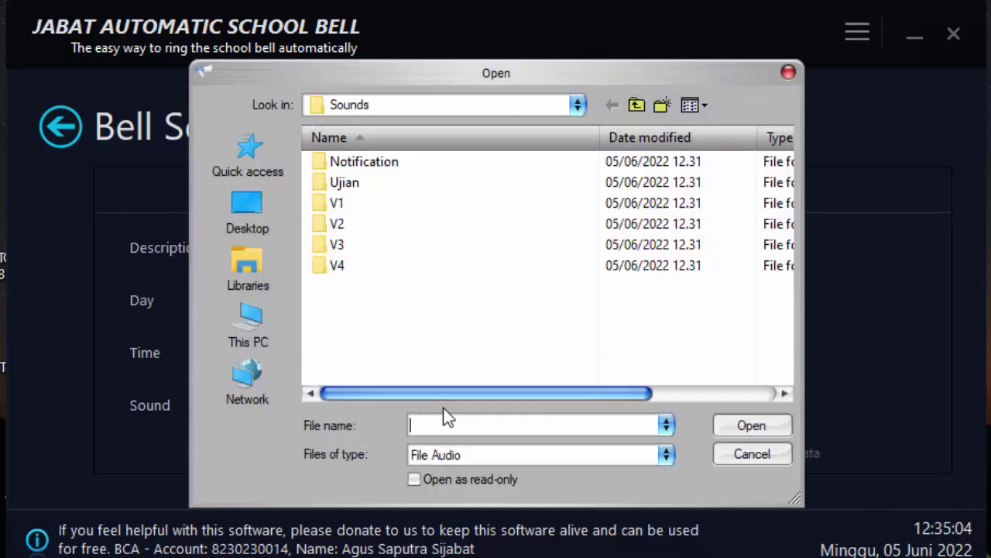
pyautogui.doubleClick(360, 227)
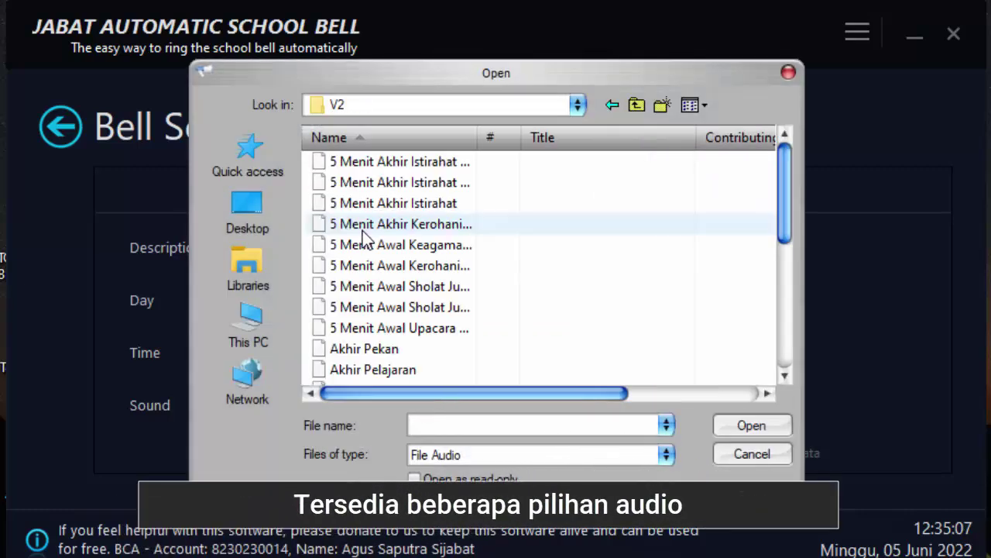
pyautogui.scroll(-4, 442, 334)
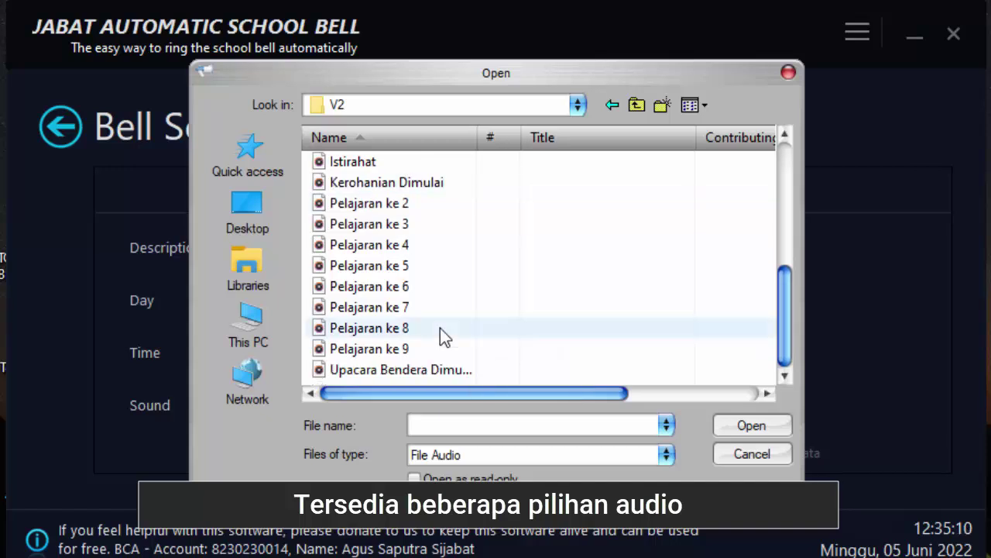
pyautogui.scroll(2, 438, 329)
pyautogui.scroll(2, 435, 335)
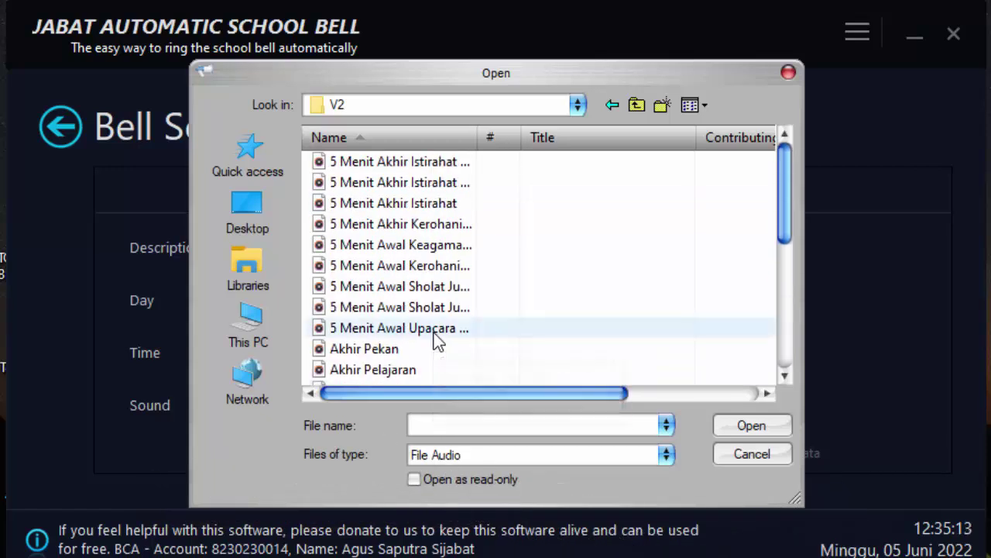
pyautogui.click(376, 372)
pyautogui.click(748, 427)
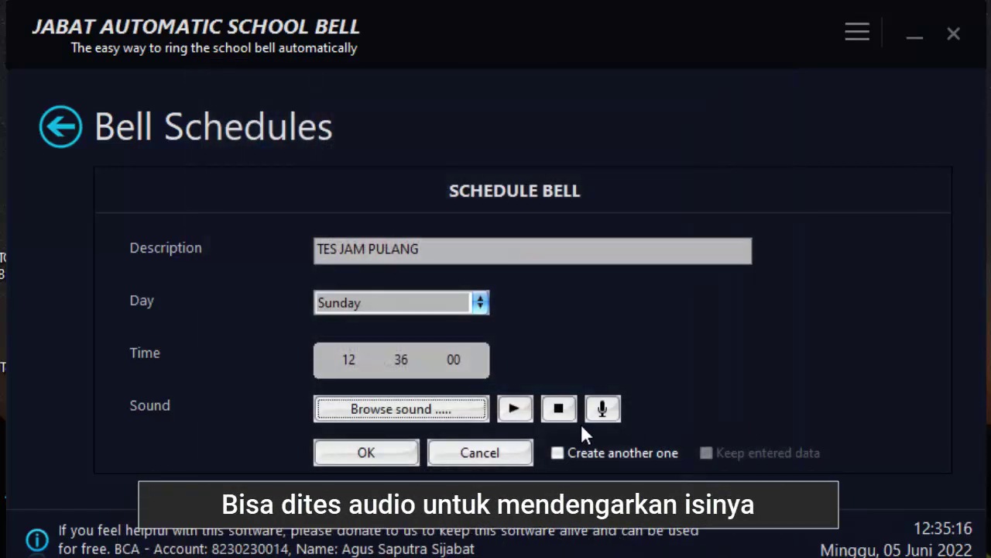
pyautogui.click(513, 410)
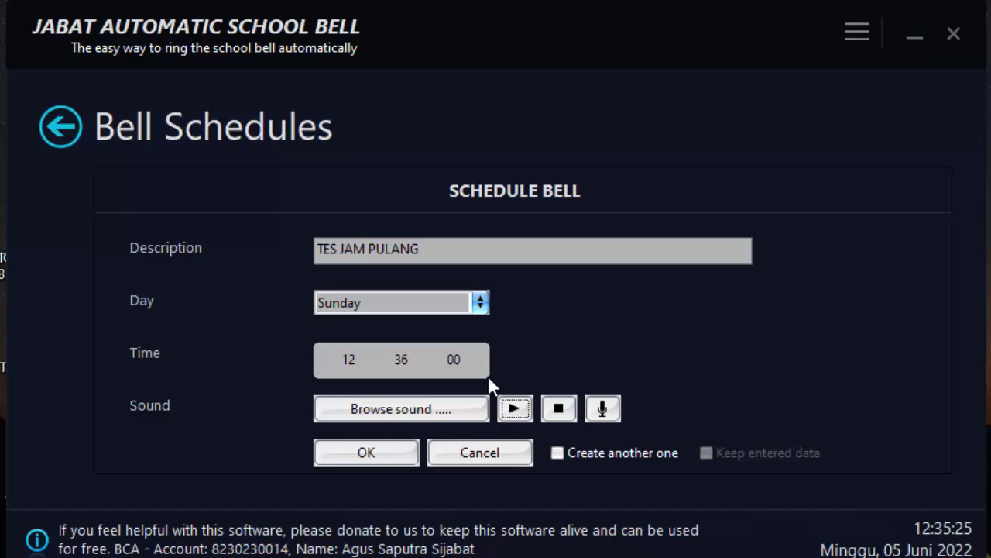
pyautogui.click(402, 461)
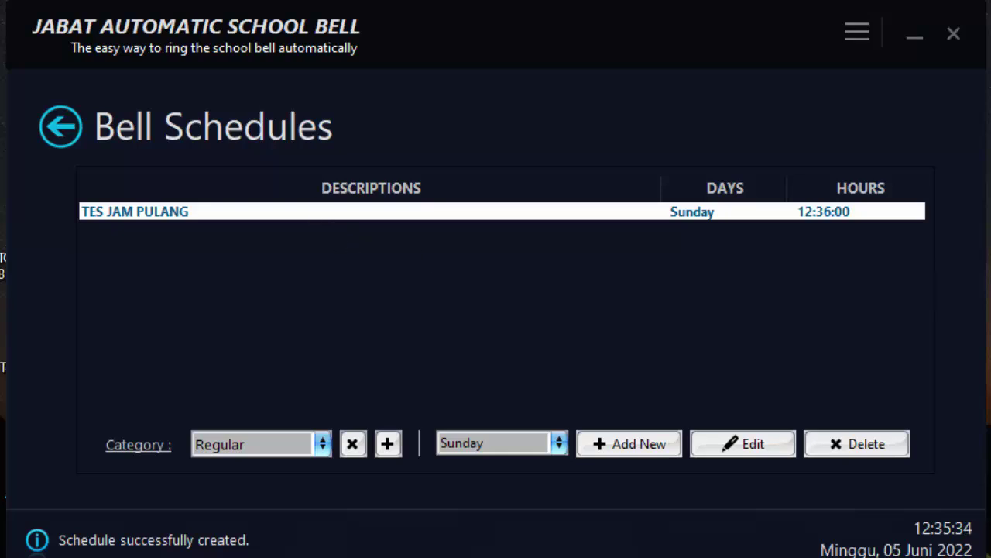
# Create the JAM MASUK entry at 07:30:00 with the Kerohanian Dimulai sound and save it
pyautogui.click(634, 455)
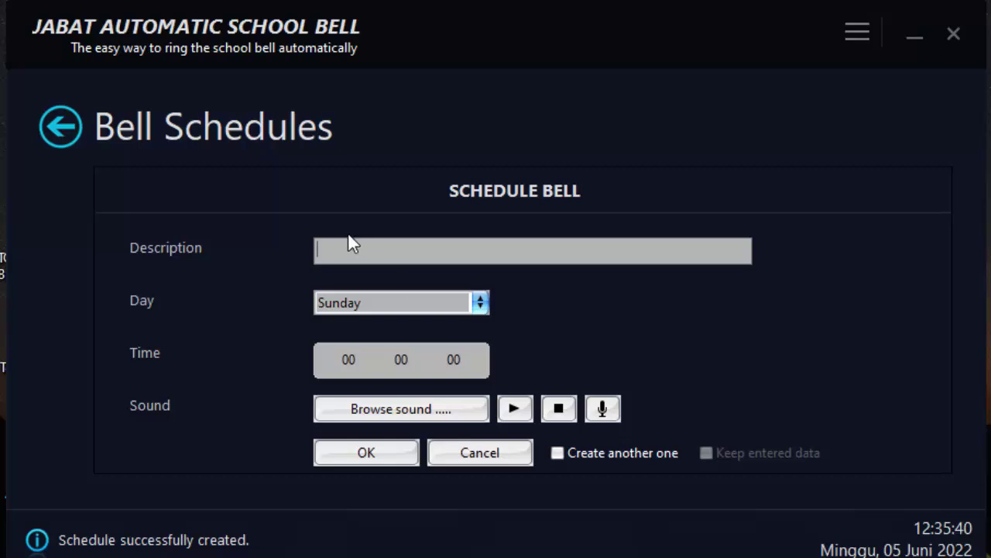
pyautogui.write('J')
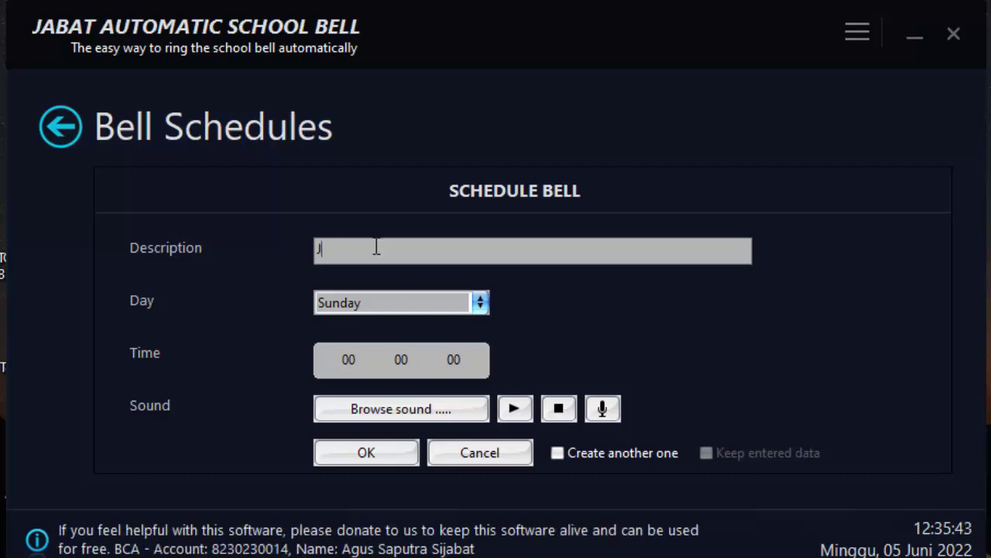
pyautogui.write('AM MASUK7')
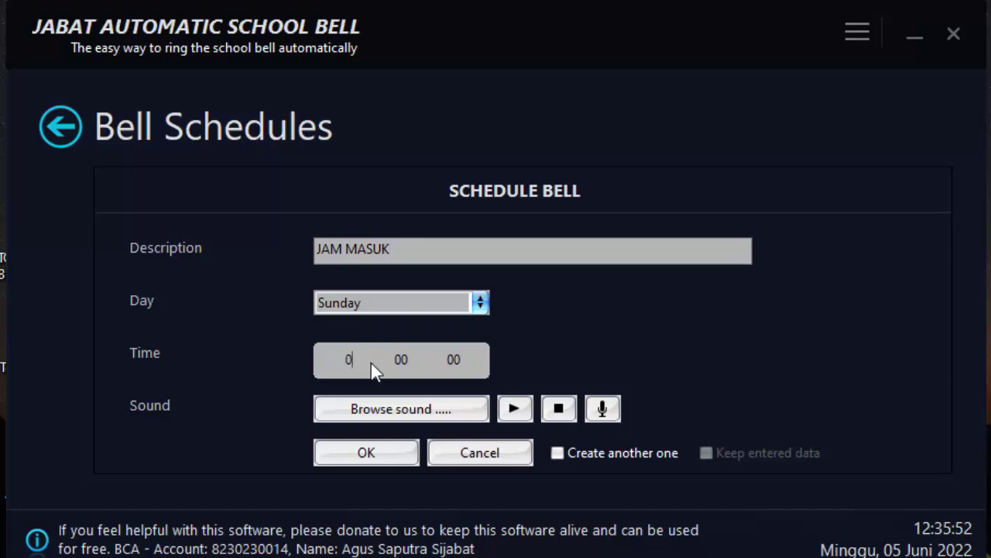
pyautogui.write('73')
pyautogui.write('07 3')
pyautogui.click(479, 410)
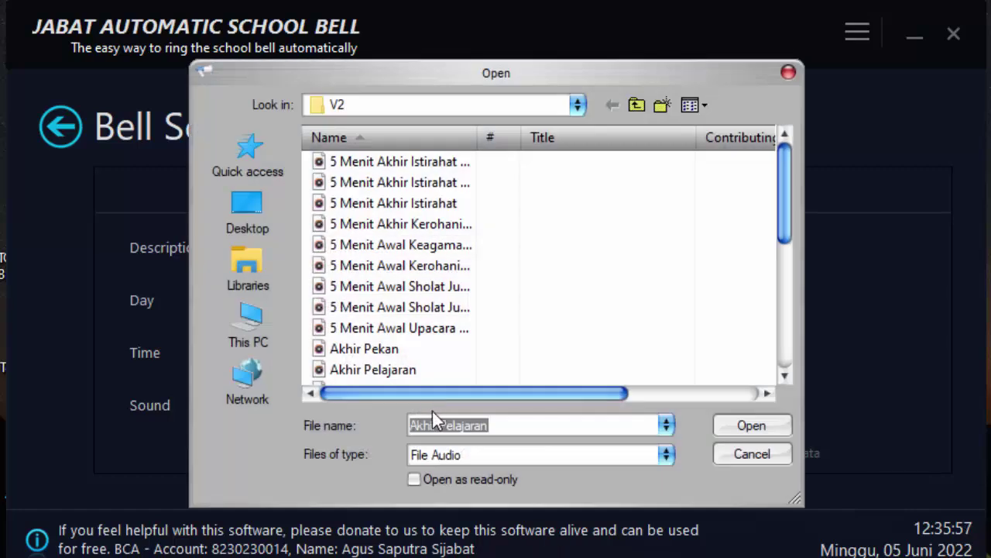
pyautogui.scroll(-1, 434, 343)
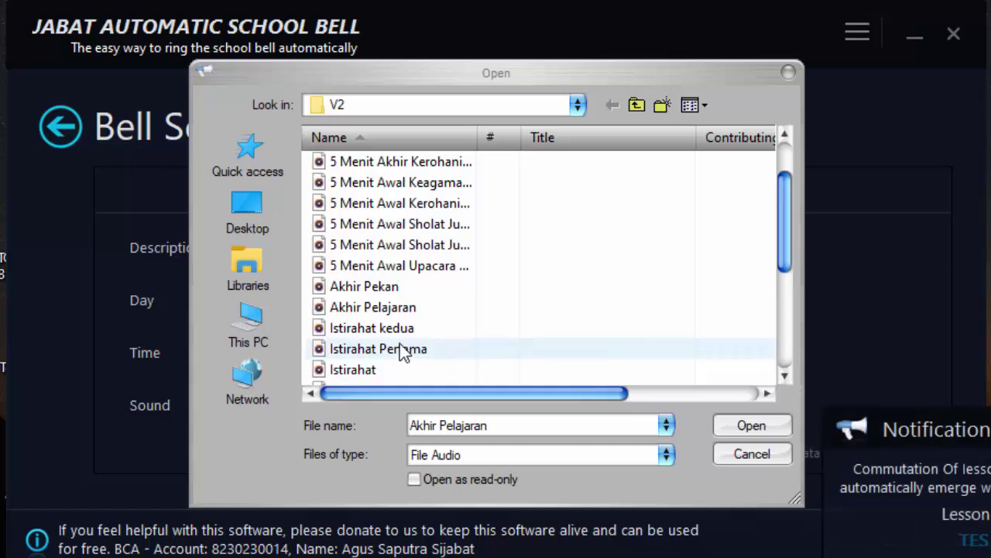
pyautogui.scroll(-2, 406, 356)
pyautogui.scroll(-1, 406, 352)
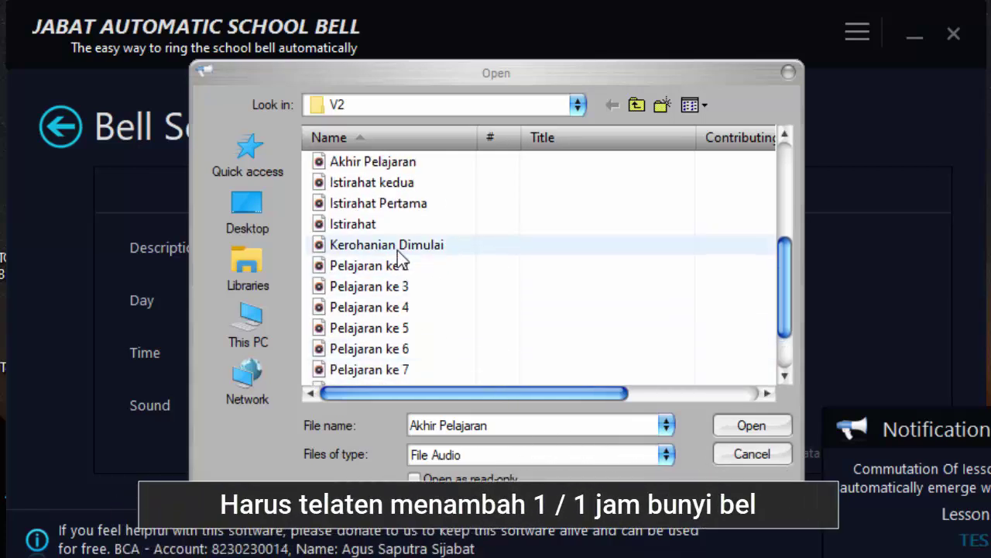
pyautogui.click(397, 246)
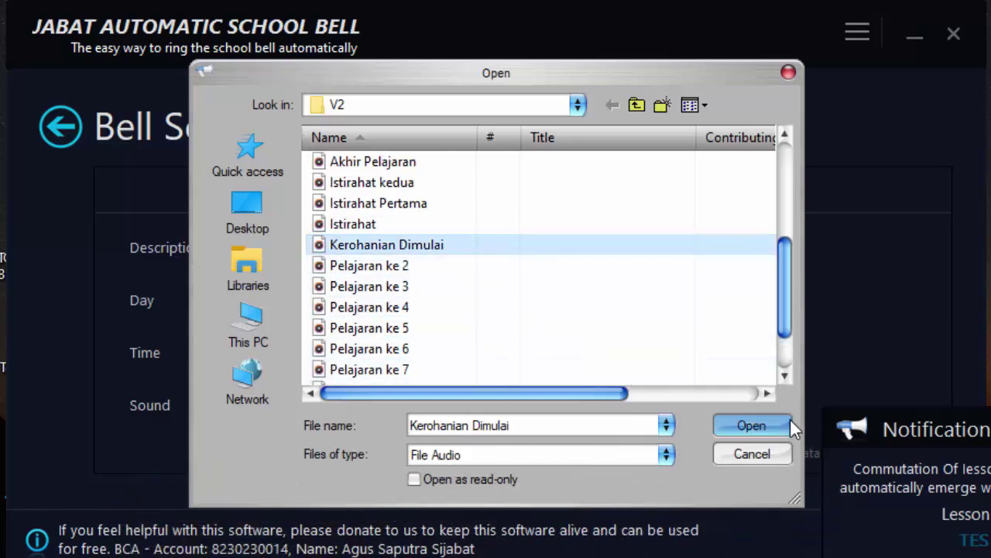
pyautogui.click(752, 426)
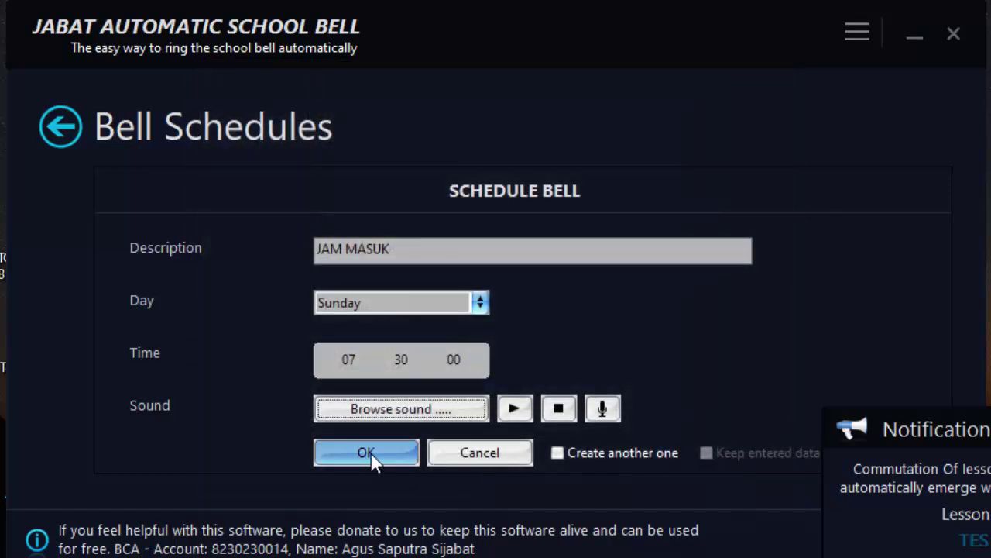
pyautogui.click(374, 396)
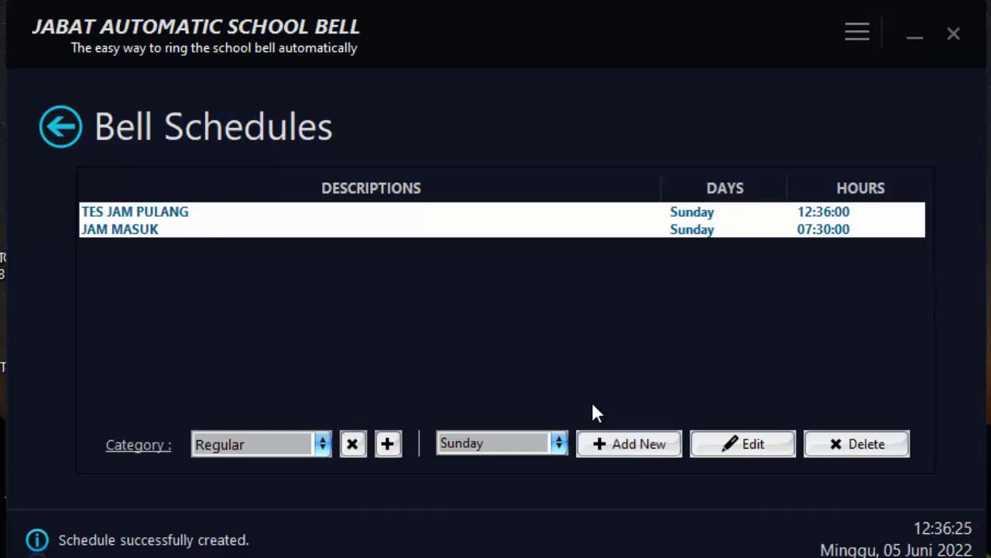
# Create a new Sunday bell named JAM ISTIRAHAT at 09:30
pyautogui.click(647, 441)
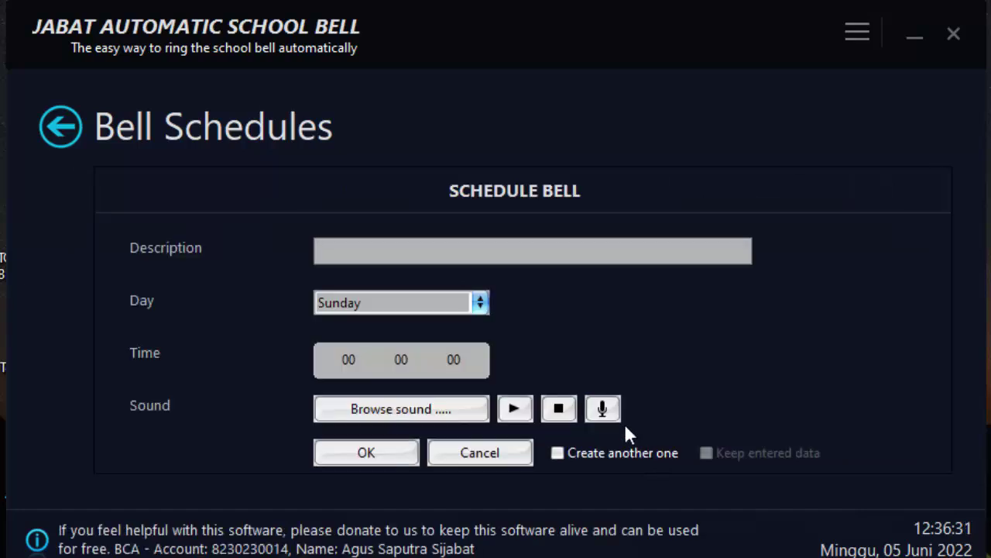
pyautogui.write('JAM ISTIRAHAT')
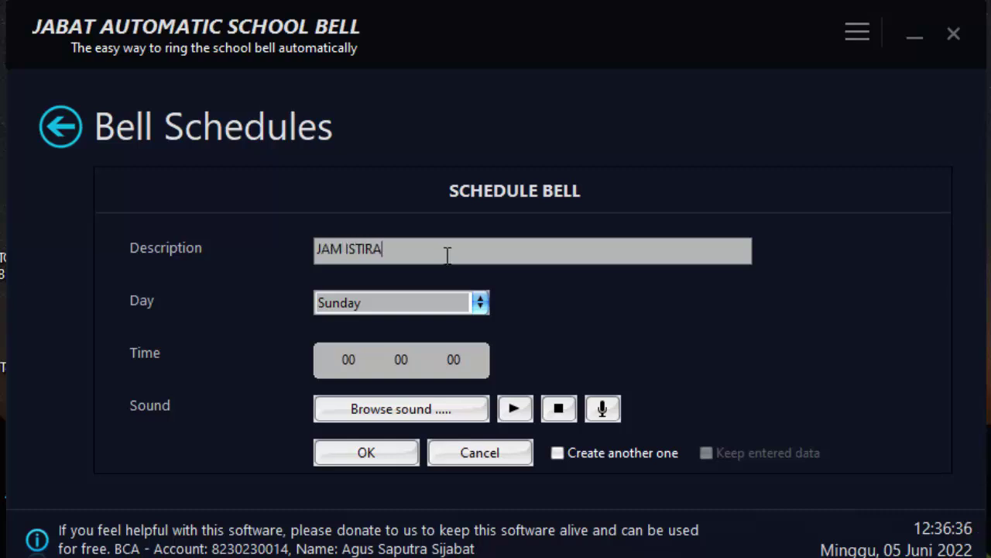
pyautogui.click(361, 364)
pyautogui.write('09 30')
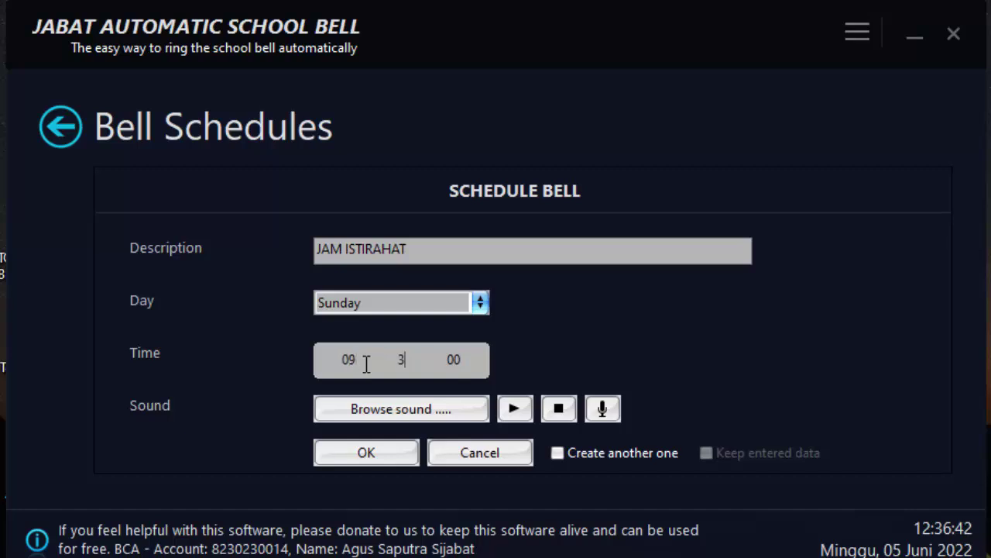
# Give it the Istirahat Pertama sound, preview it, save the bell, and begin another entry
pyautogui.click(404, 415)
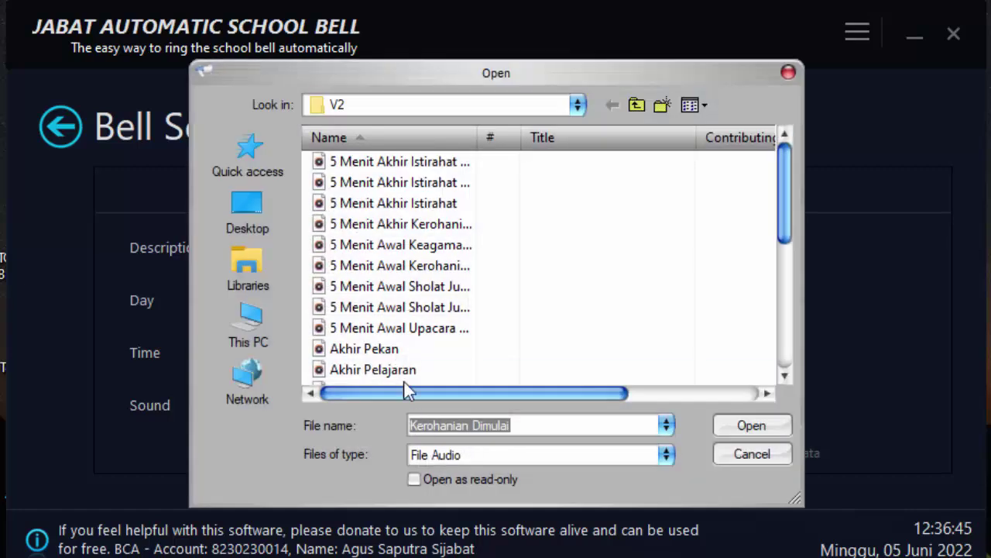
pyautogui.scroll(-2, 403, 381)
pyautogui.click(400, 289)
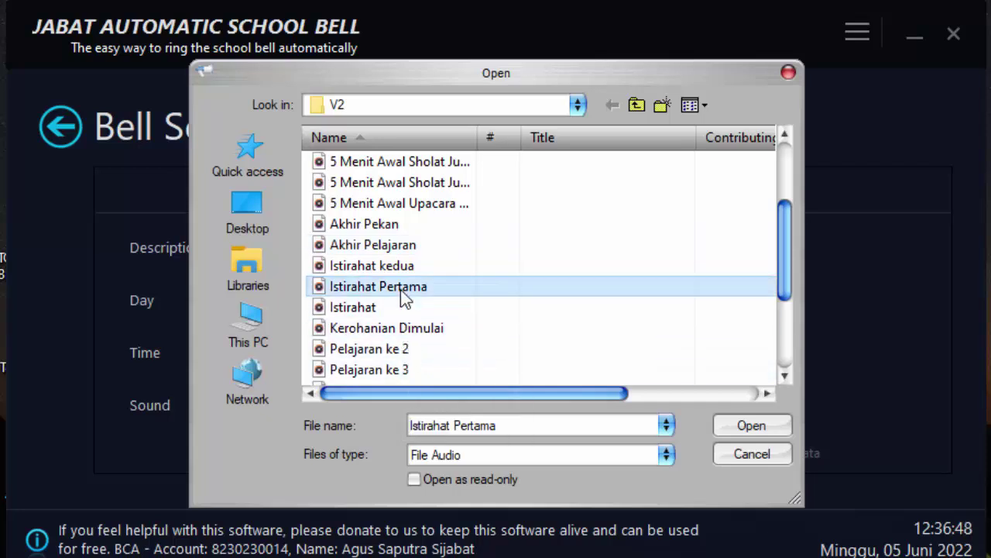
pyautogui.click(755, 430)
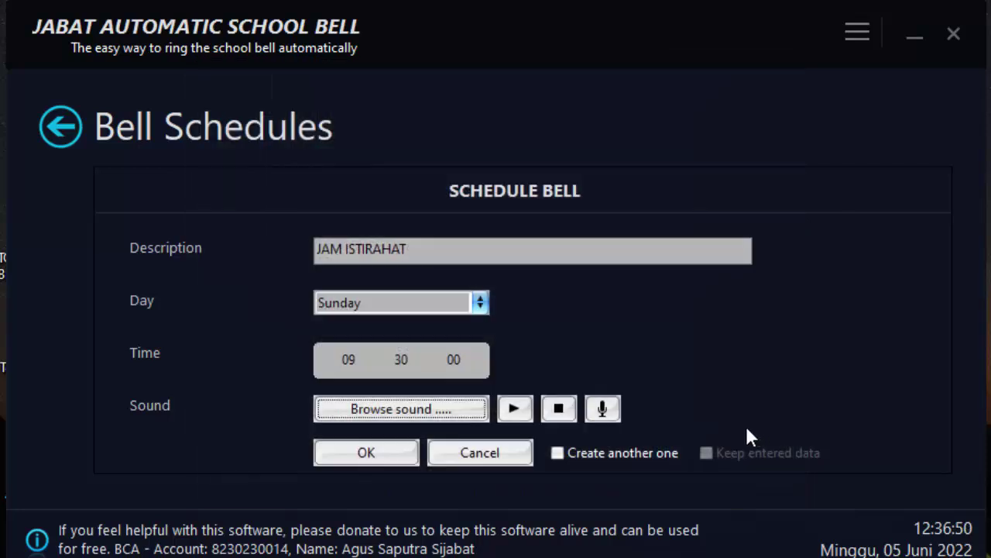
pyautogui.click(516, 412)
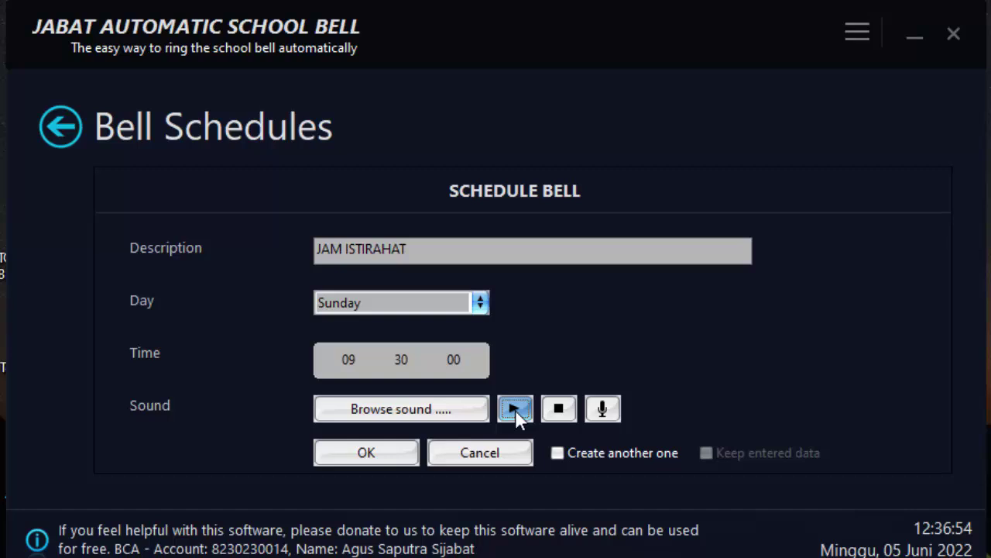
pyautogui.click(396, 456)
pyautogui.click(615, 443)
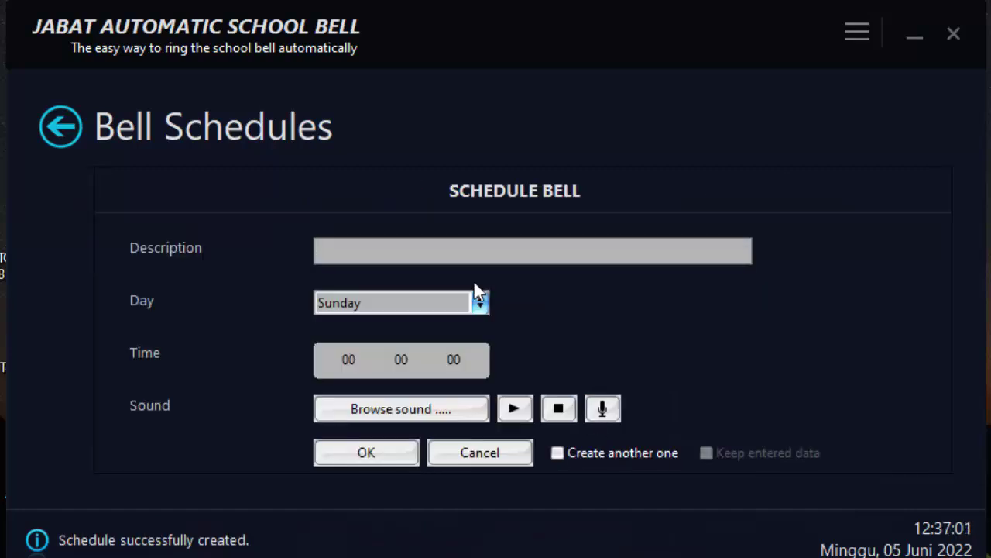
# Save a JAM ISTIRAHAT 2 bell at 12:00 using Istirahat kedua from Sounds > V2
pyautogui.write('JAM ISTIRAHAT 2')
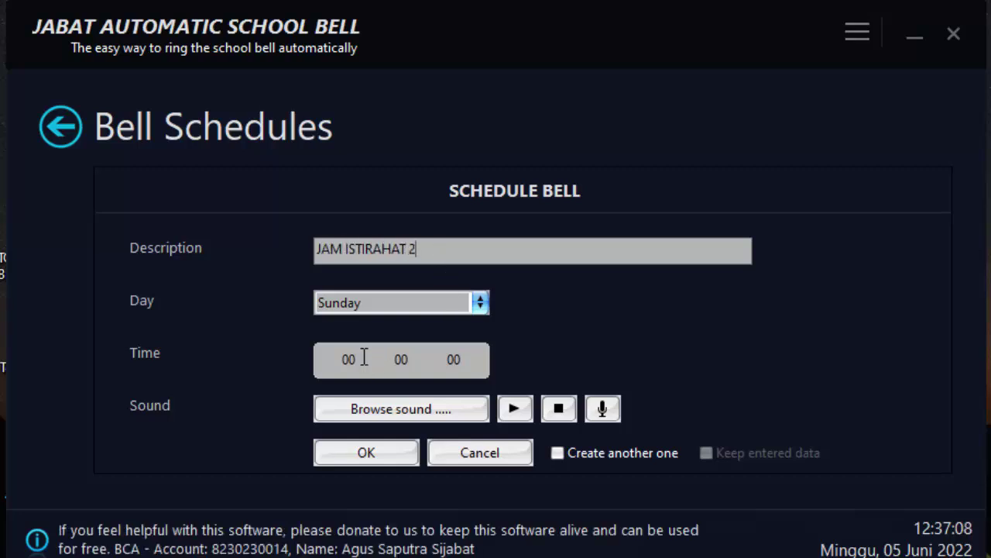
pyautogui.click(355, 358)
pyautogui.write('12')
pyautogui.click(432, 408)
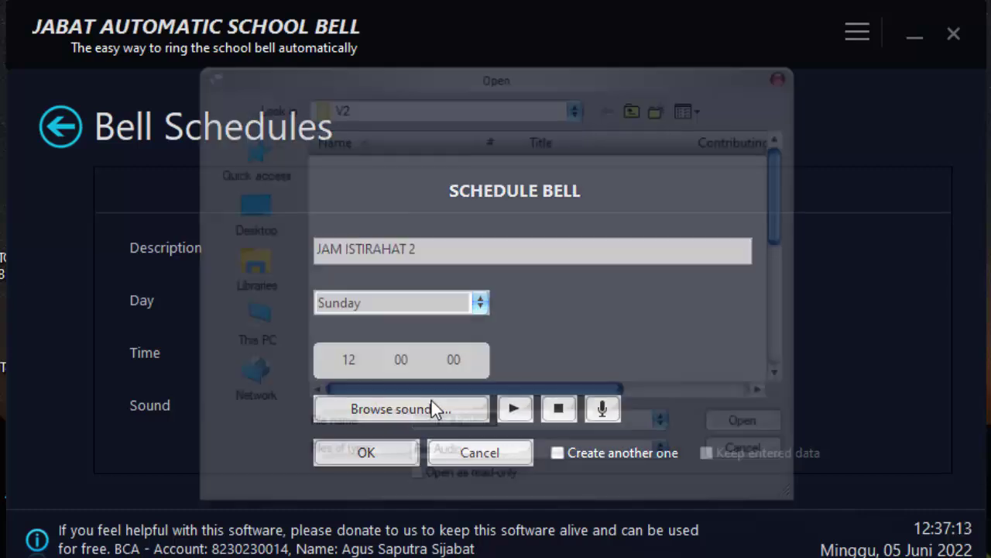
pyautogui.click(578, 107)
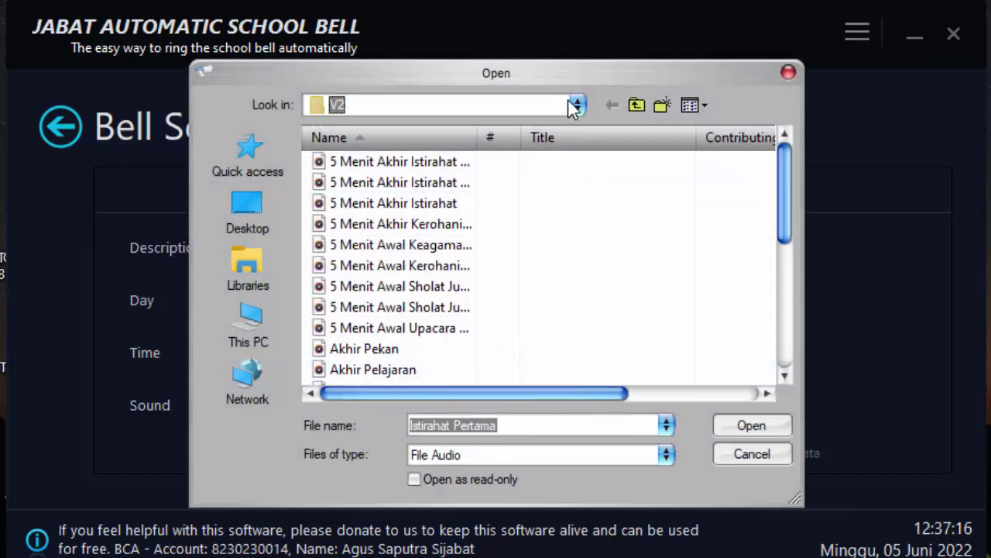
pyautogui.click(442, 458)
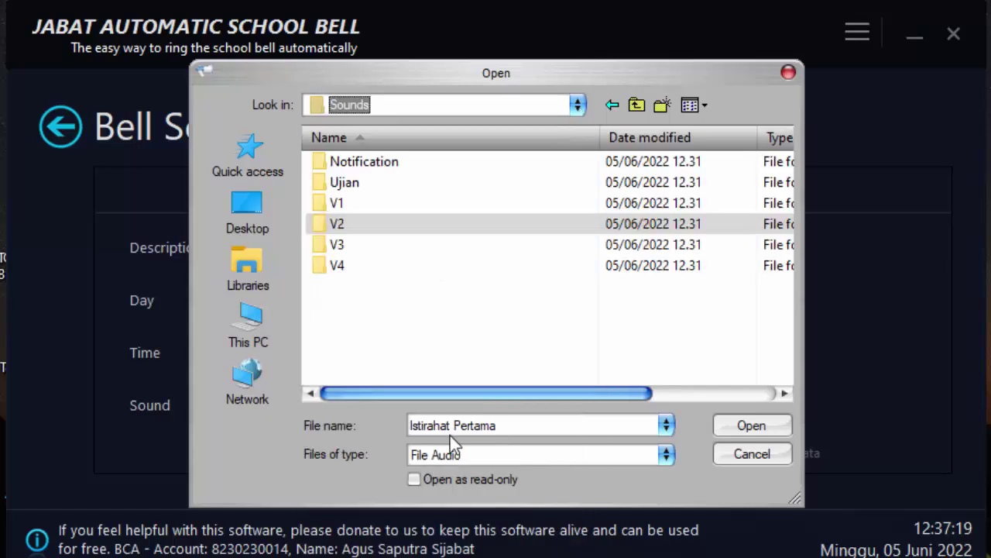
pyautogui.doubleClick(341, 224)
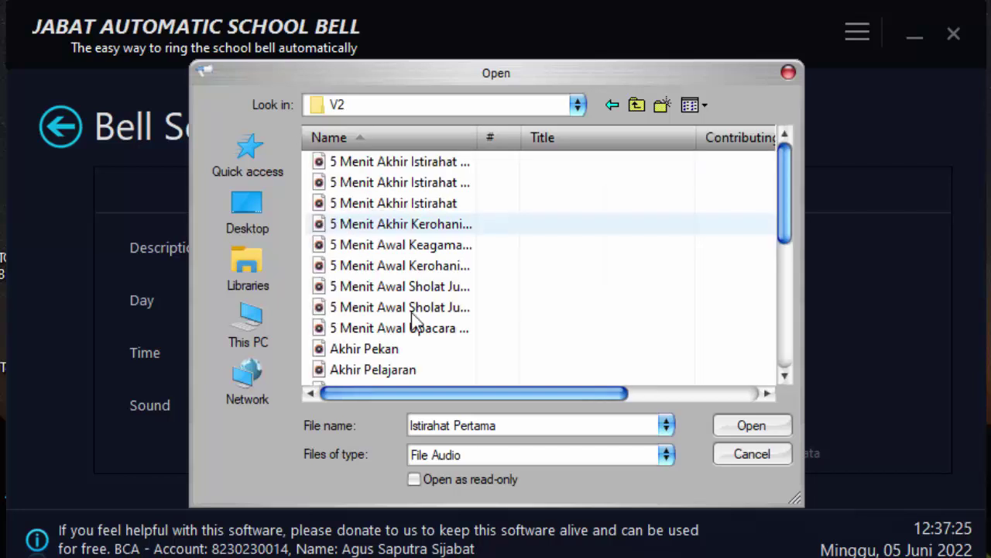
pyautogui.scroll(-1, 434, 350)
pyautogui.click(410, 328)
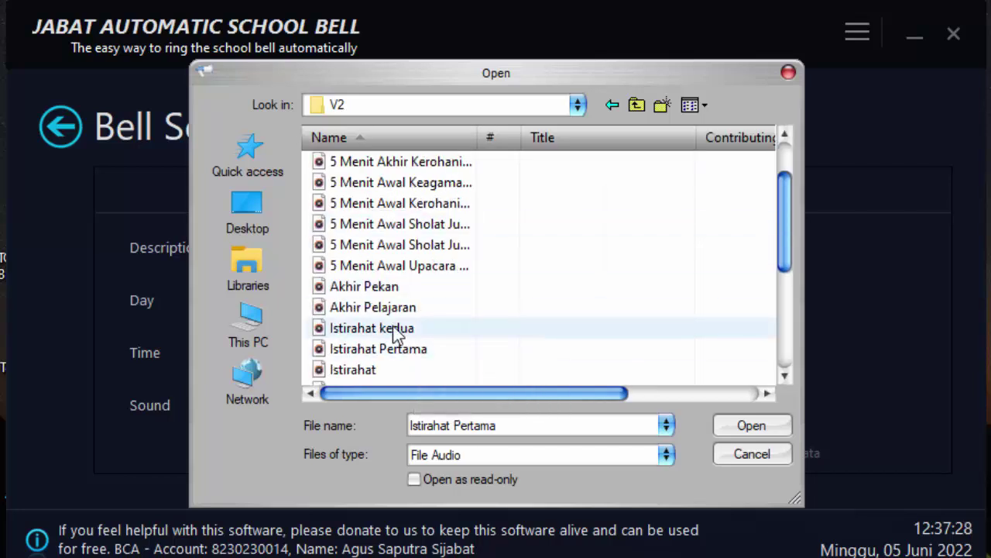
pyautogui.click(751, 426)
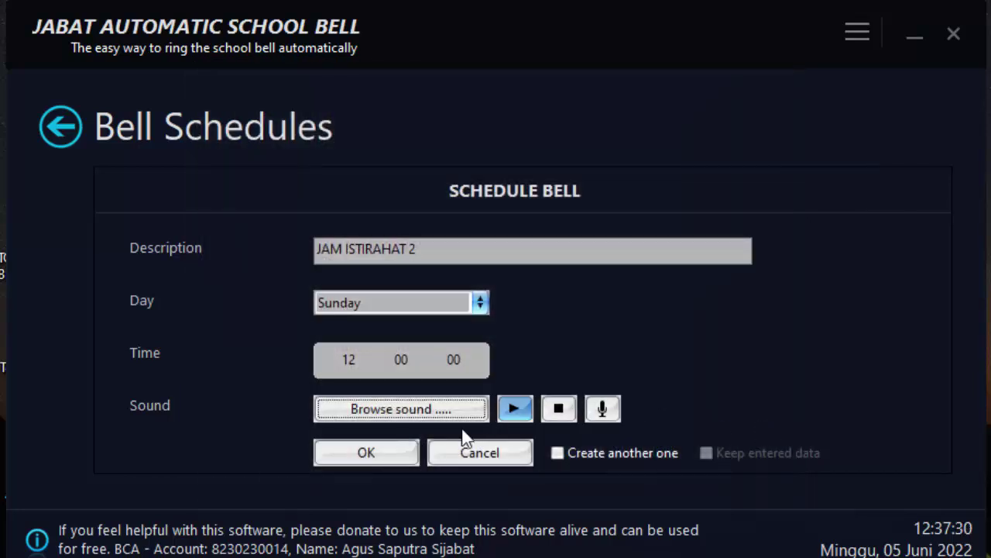
pyautogui.click(396, 452)
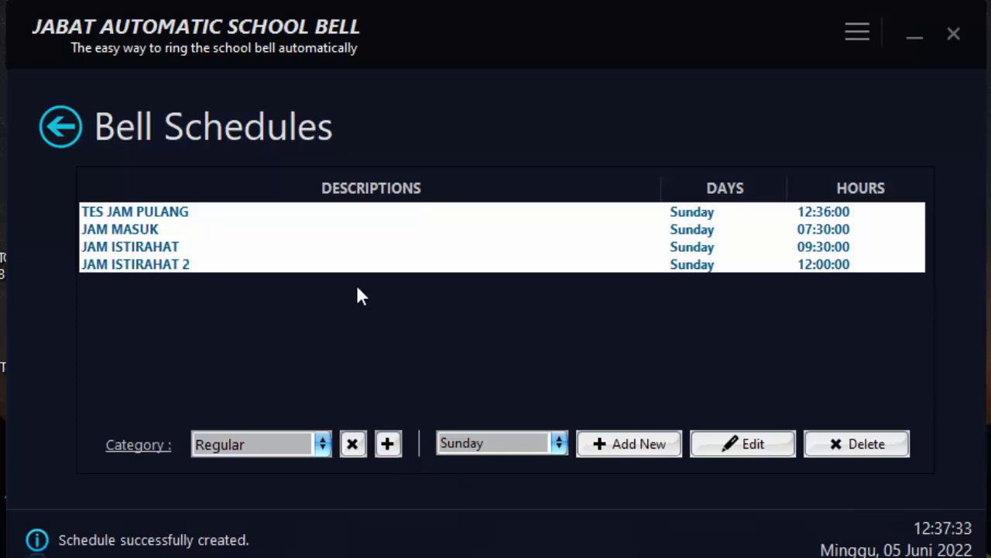
pyautogui.click(502, 446)
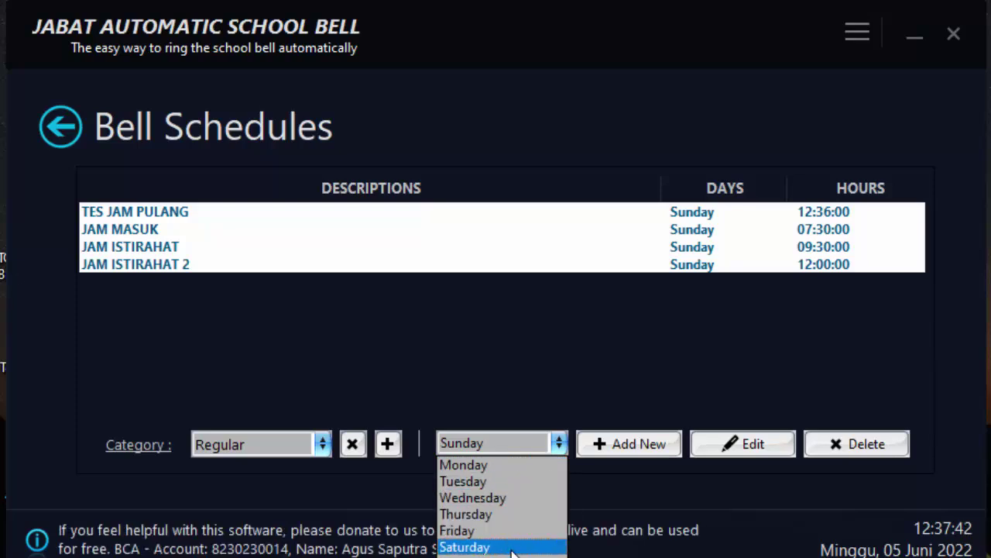
pyautogui.click(495, 443)
pyautogui.click(494, 442)
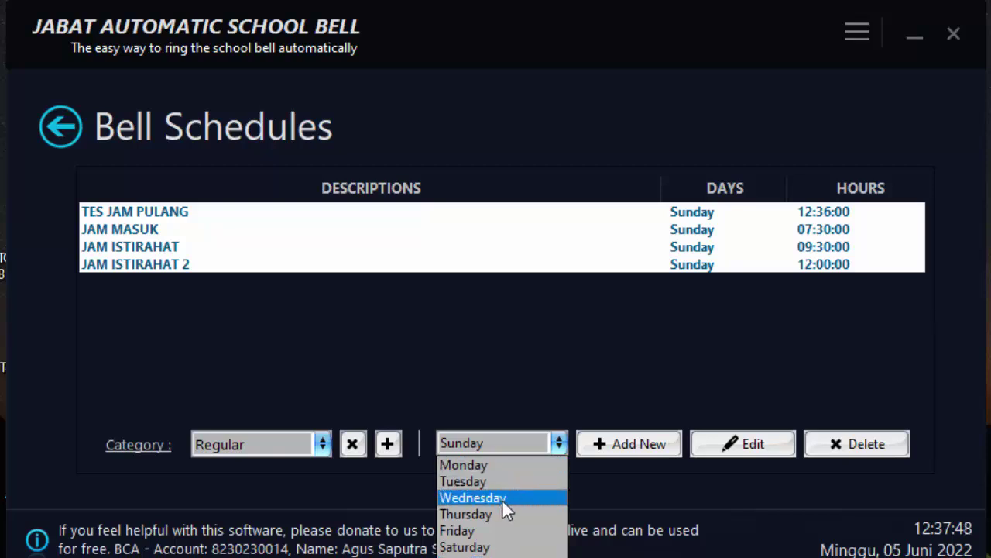
# Start a new bell entry that rings Monday to Saturday
pyautogui.click(603, 357)
pyautogui.click(625, 444)
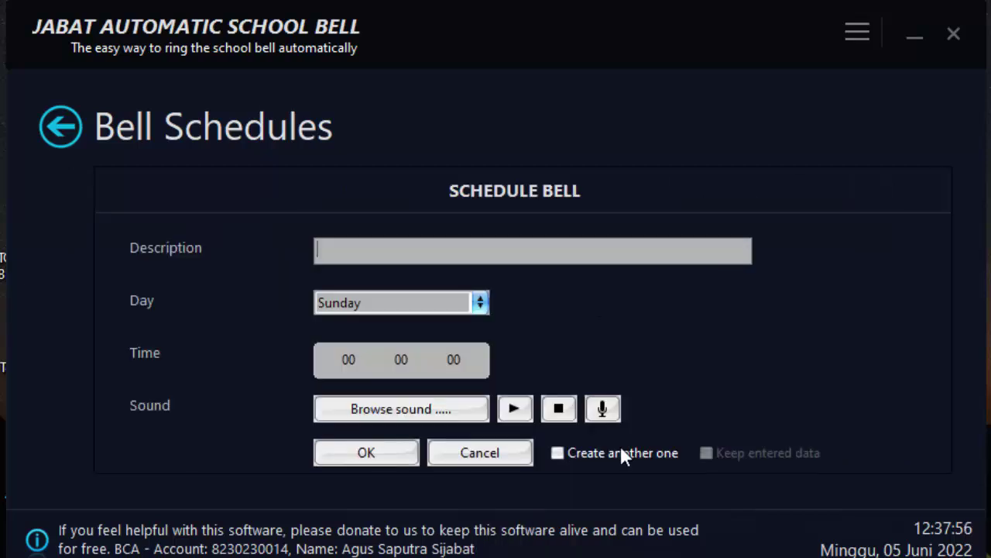
pyautogui.click(481, 303)
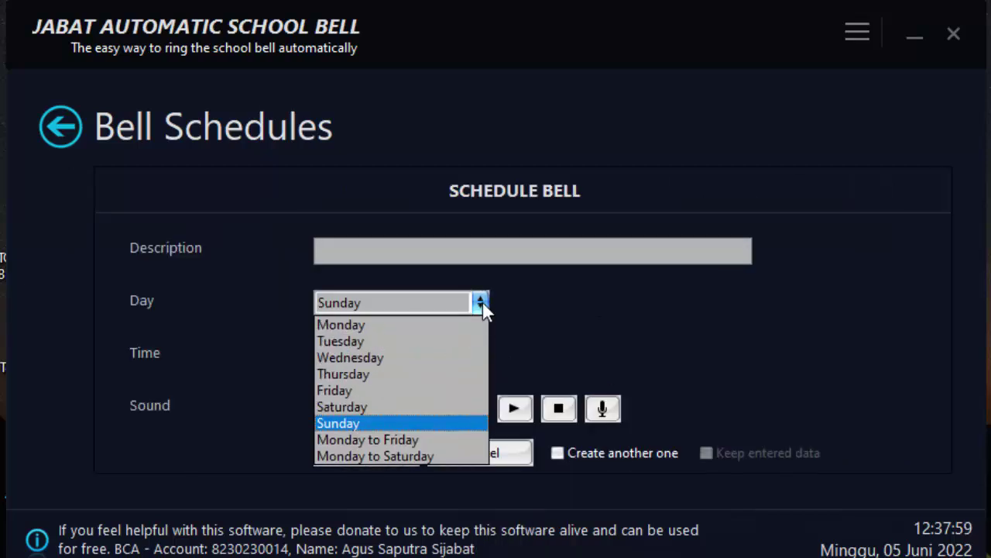
pyautogui.click(389, 457)
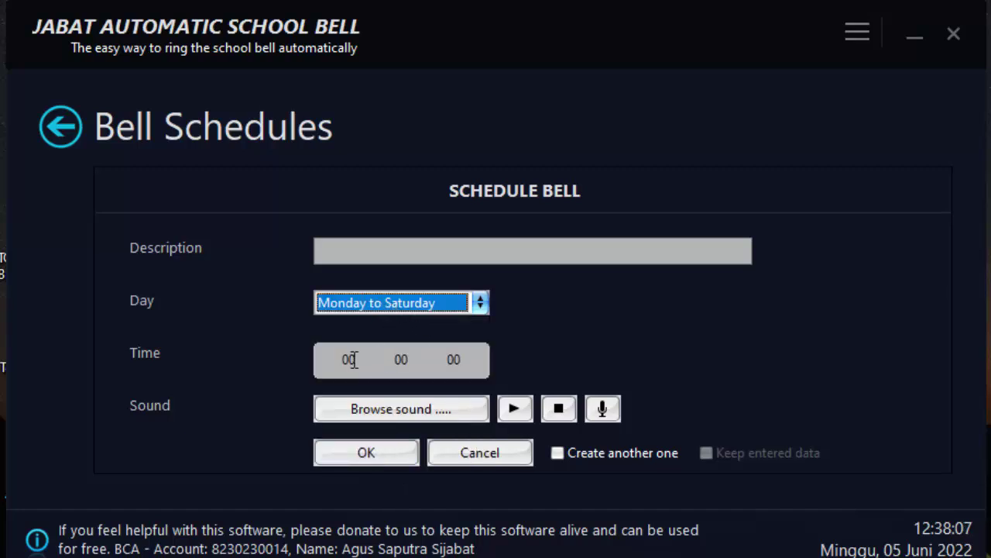
# Set the bell's description to DOA PAGI, replacing the mistyped MASUK
pyautogui.click(340, 254)
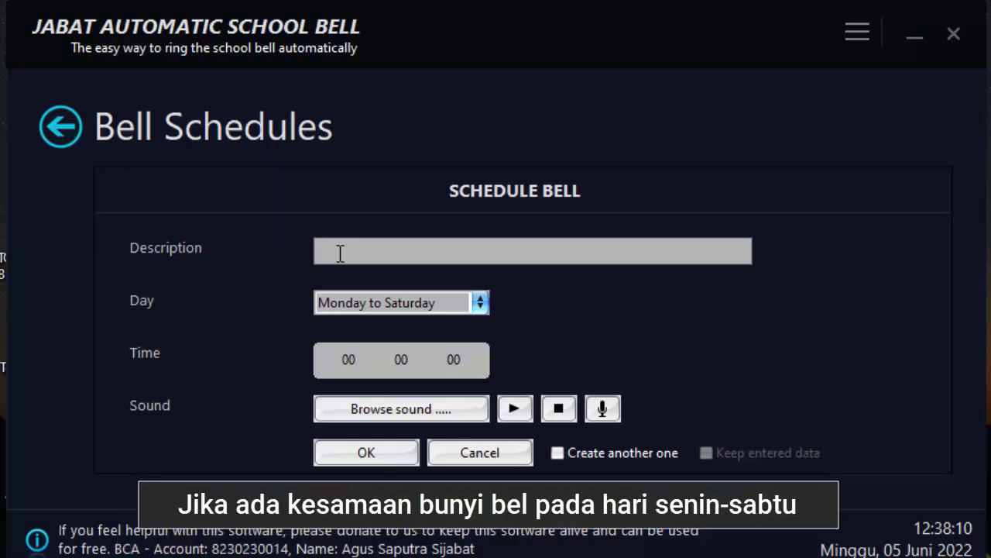
pyautogui.write('MASUK')
pyautogui.click(349, 358)
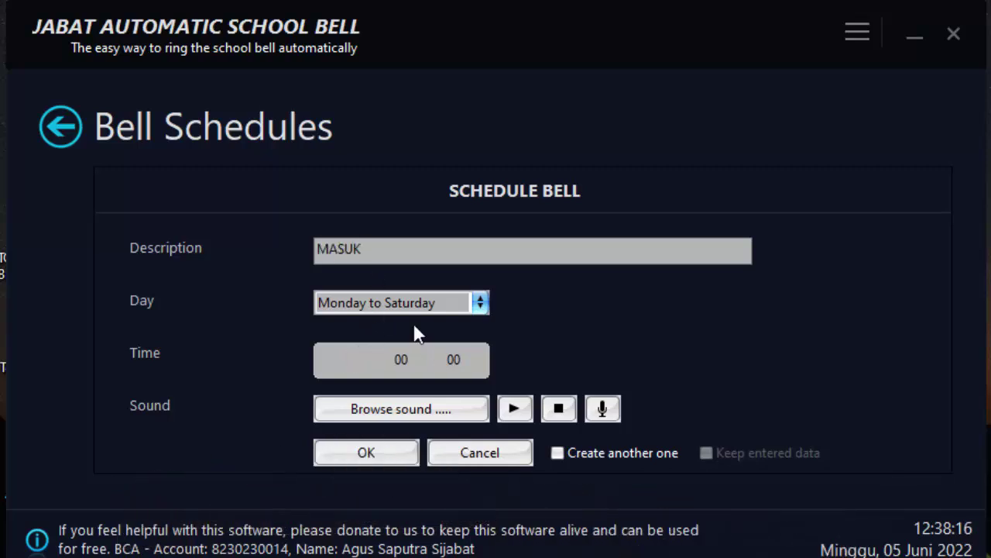
pyautogui.moveTo(364, 248); pyautogui.dragTo(276, 248)
pyautogui.write('DOA PAGI')
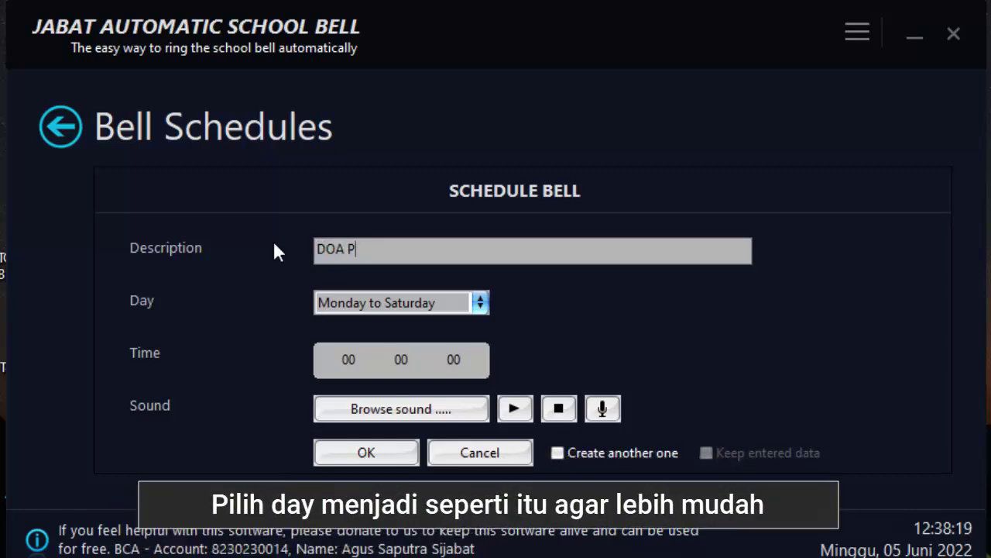
# Enter 07:15 as the bell time
pyautogui.click(360, 357)
pyautogui.write('7 | ')
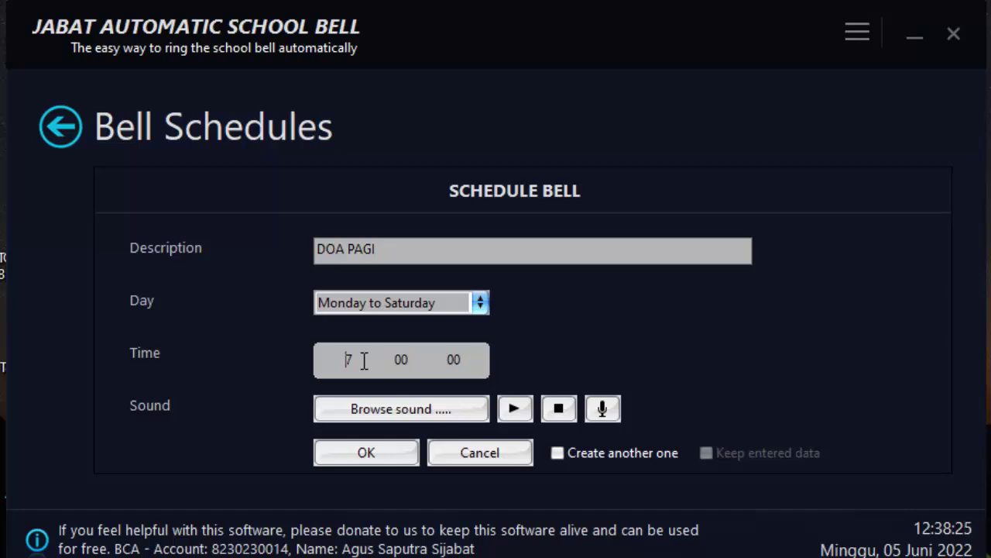
pyautogui.write('0')
pyautogui.press('Tab')
pyautogui.write('15')
pyautogui.click(401, 410)
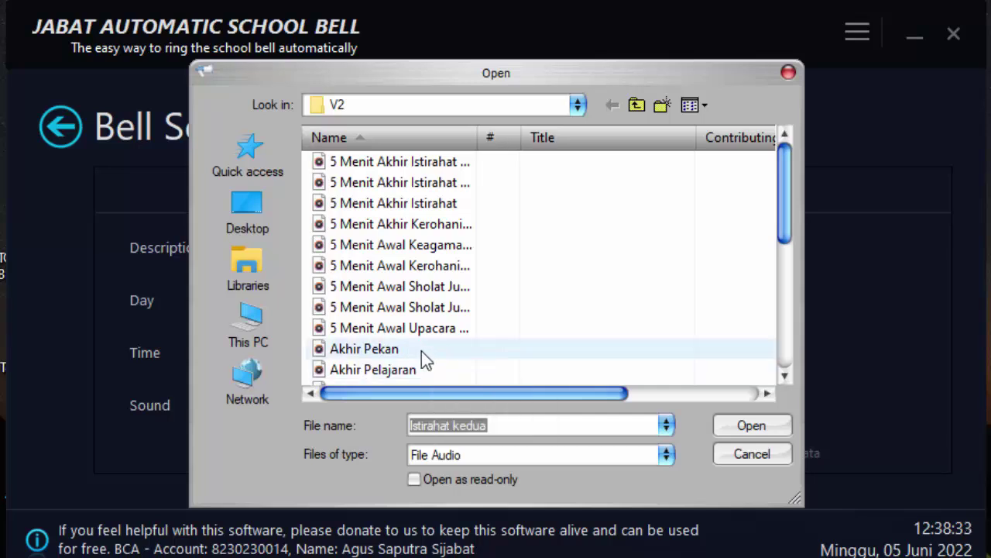
# Choose Doa Awal Belajar from the Sounds > V1 folder as the bell sound
pyautogui.scroll(-3, 419, 350)
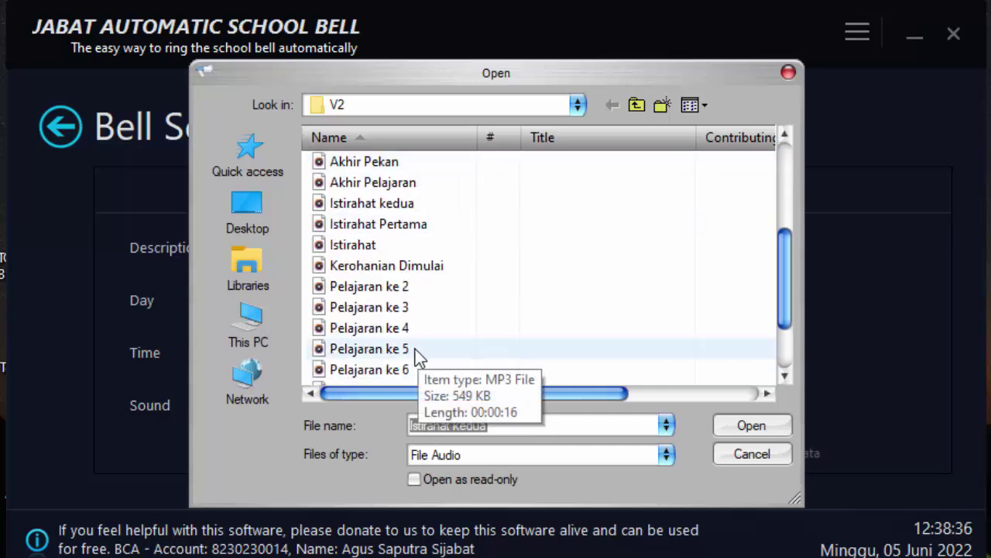
pyautogui.scroll(-2, 415, 350)
pyautogui.scroll(3, 414, 349)
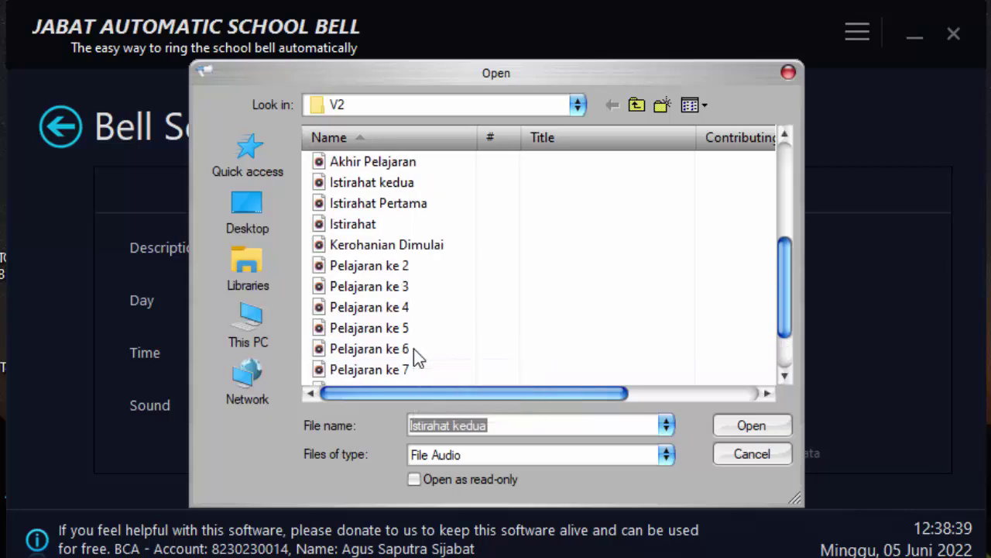
pyautogui.scroll(2, 389, 348)
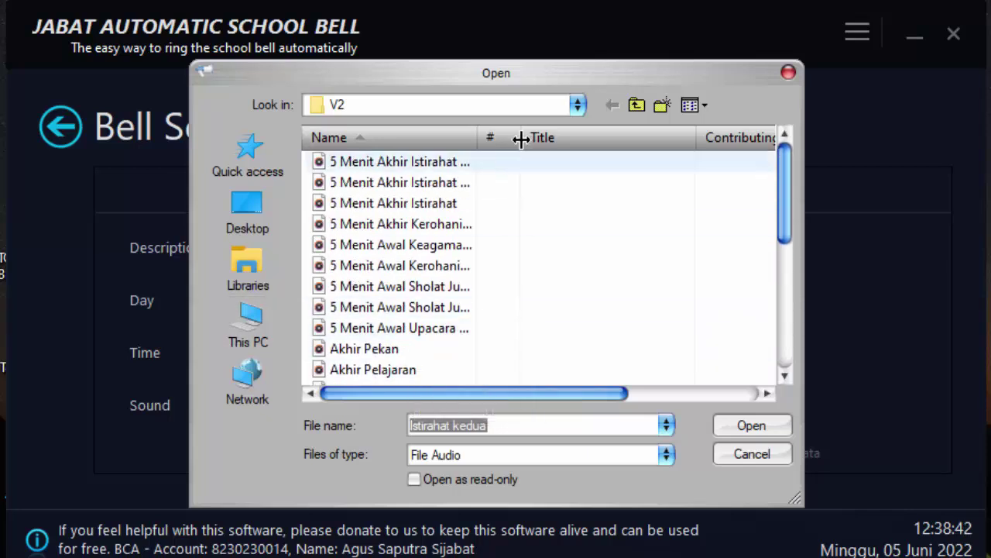
pyautogui.click(577, 105)
pyautogui.click(444, 463)
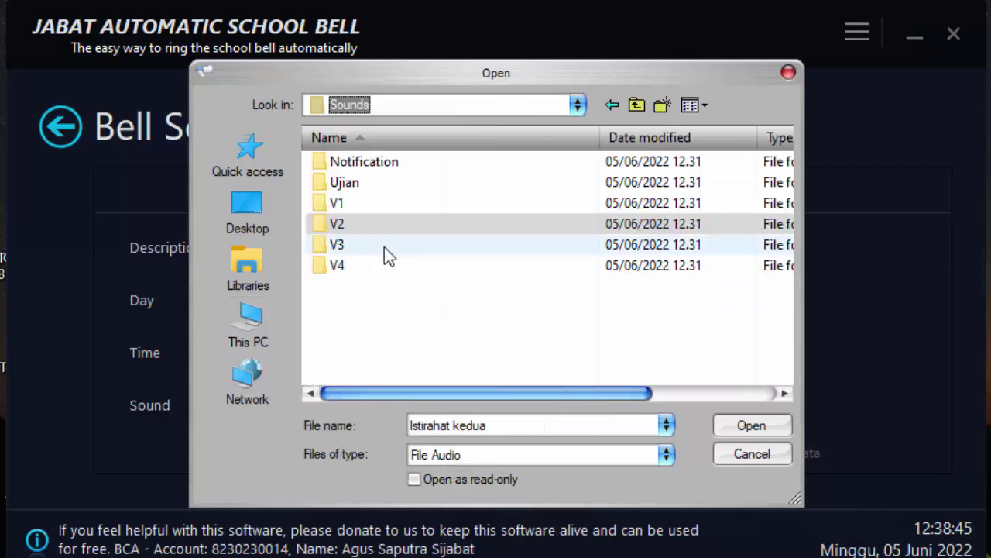
pyautogui.doubleClick(356, 209)
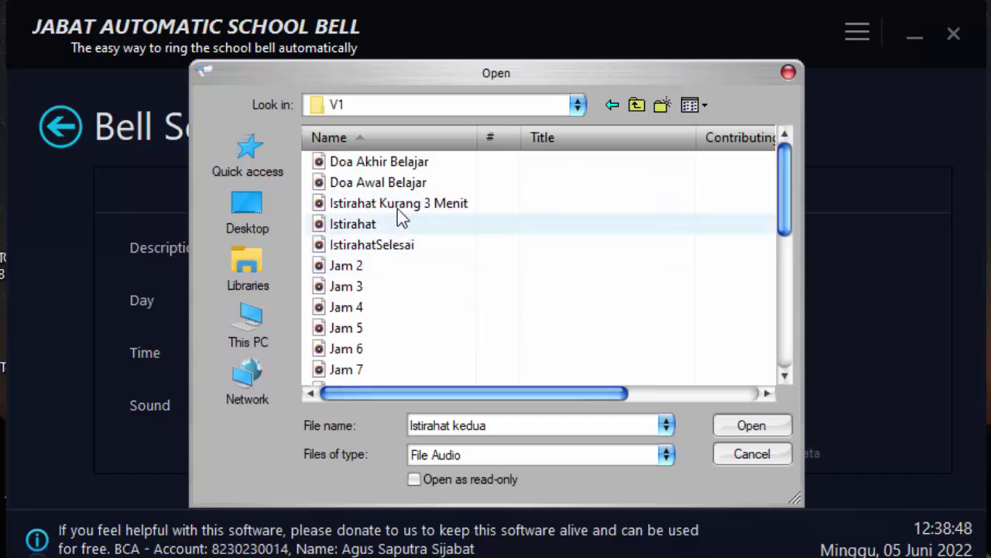
pyautogui.click(397, 183)
pyautogui.click(722, 425)
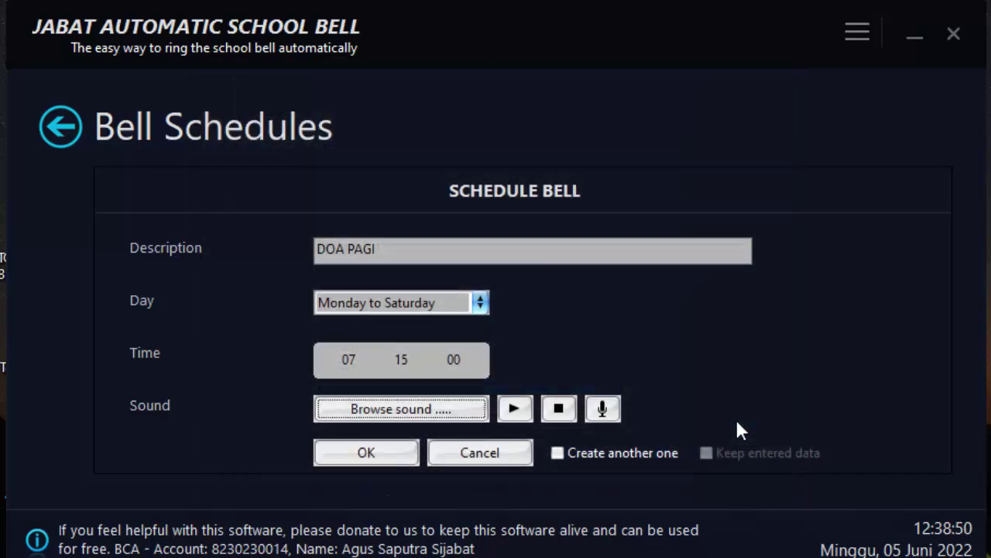
# Preview and stop the Doa Awal Belajar sound, then save the DOA PAGI bell
pyautogui.click(516, 408)
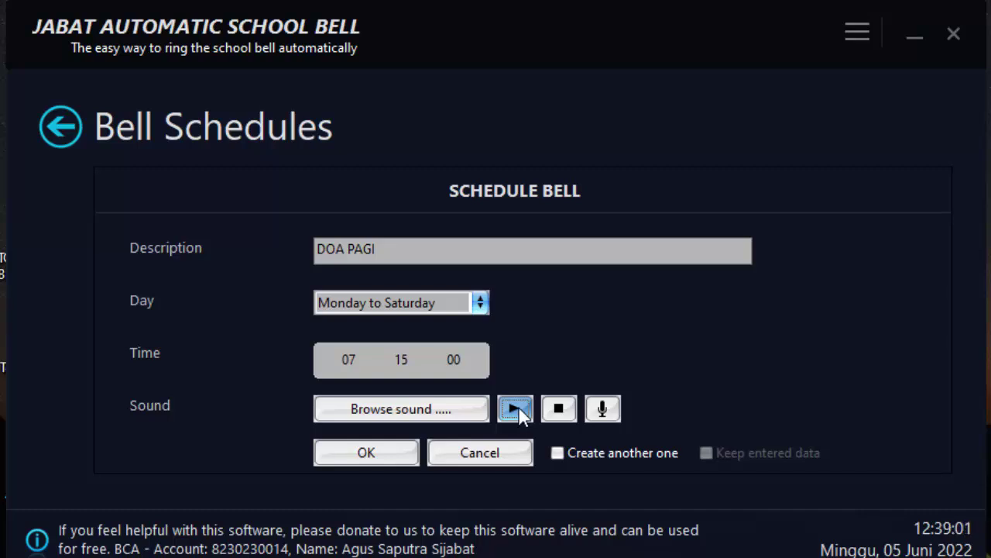
pyautogui.click(557, 409)
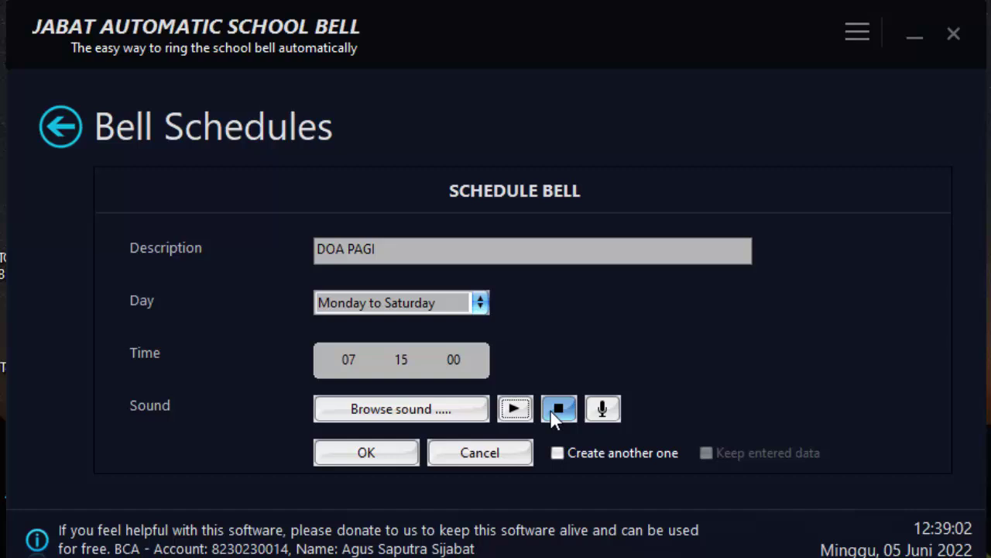
pyautogui.click(367, 453)
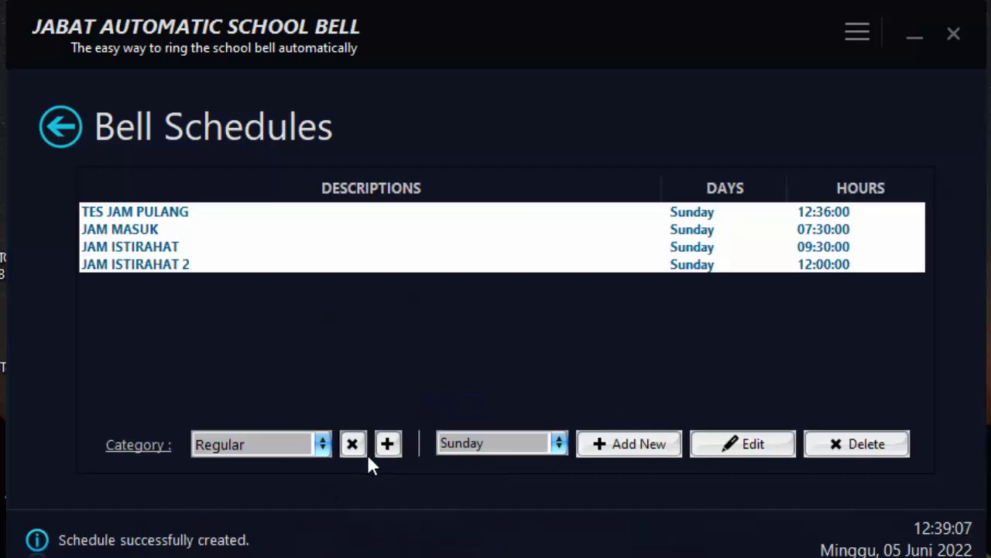
# View the Wednesday, Friday and Saturday lists to confirm DOA PAGI at 07:15
pyautogui.click(476, 443)
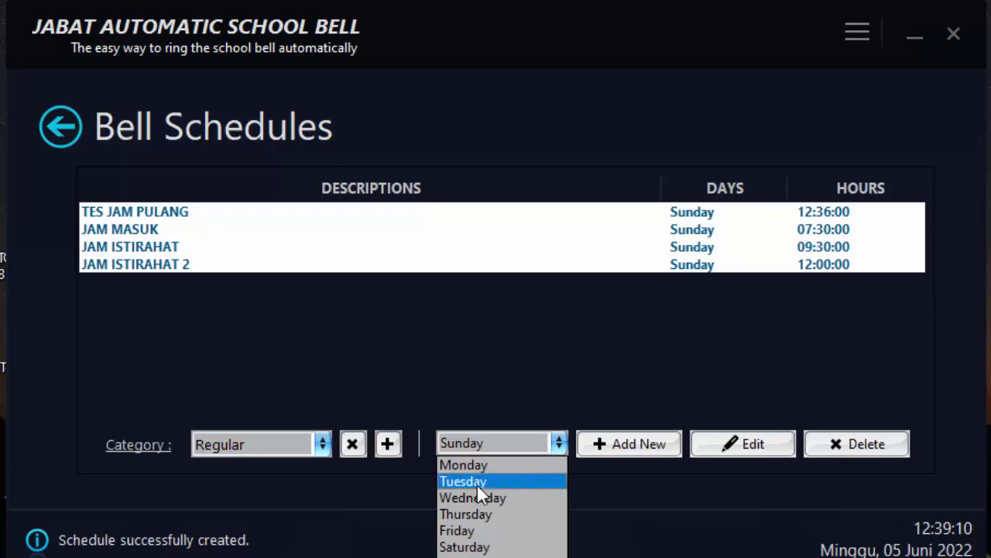
pyautogui.click(478, 498)
pyautogui.click(478, 440)
pyautogui.click(485, 514)
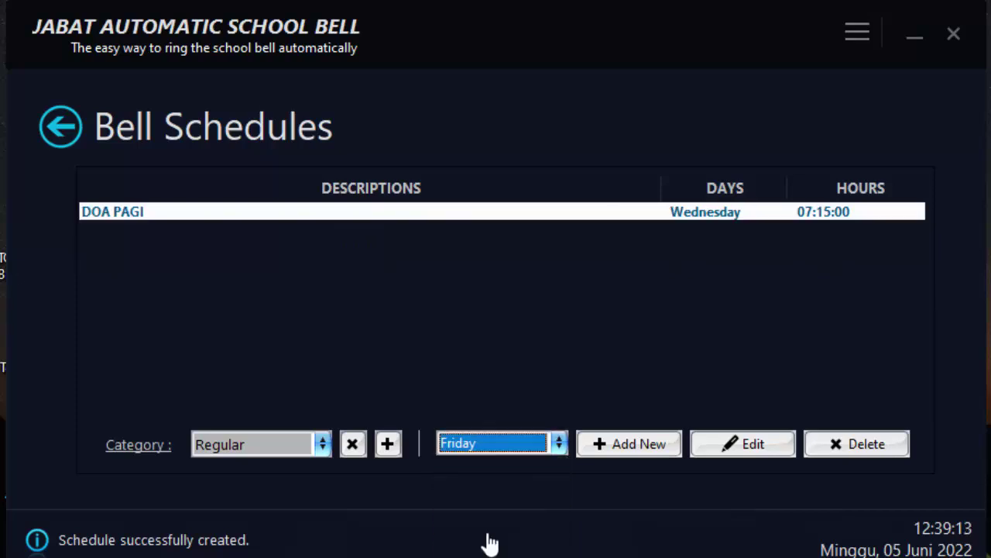
pyautogui.click(486, 449)
pyautogui.click(485, 542)
# Return to Sunday's bell list and select the TES JAM PULANG bell
pyautogui.click(470, 440)
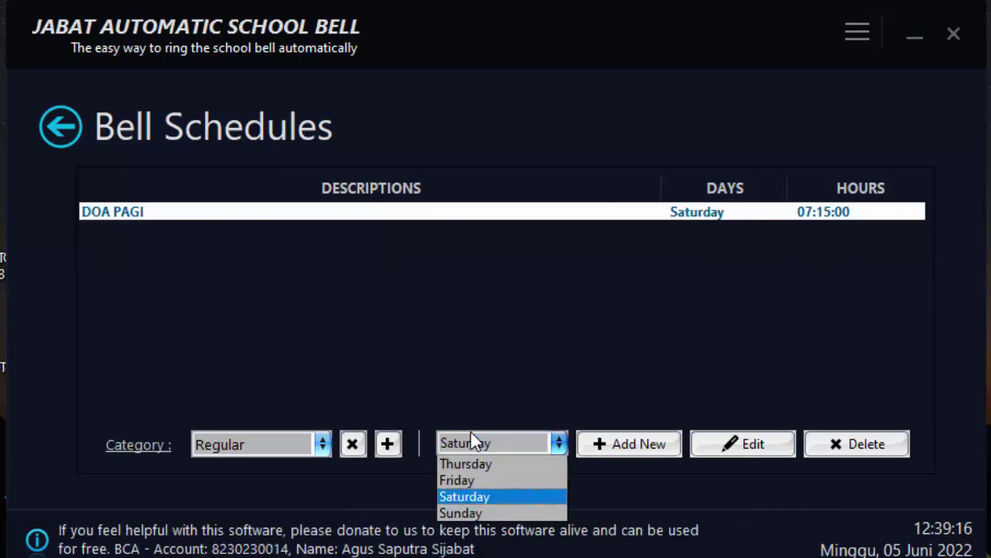
pyautogui.press('Down')
pyautogui.press('Return')
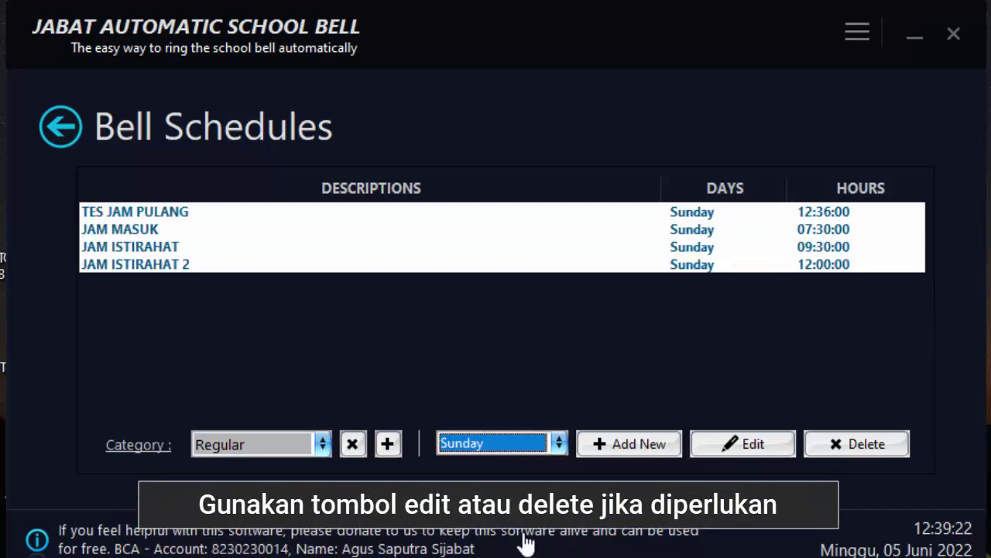
pyautogui.click(122, 230)
pyautogui.click(129, 211)
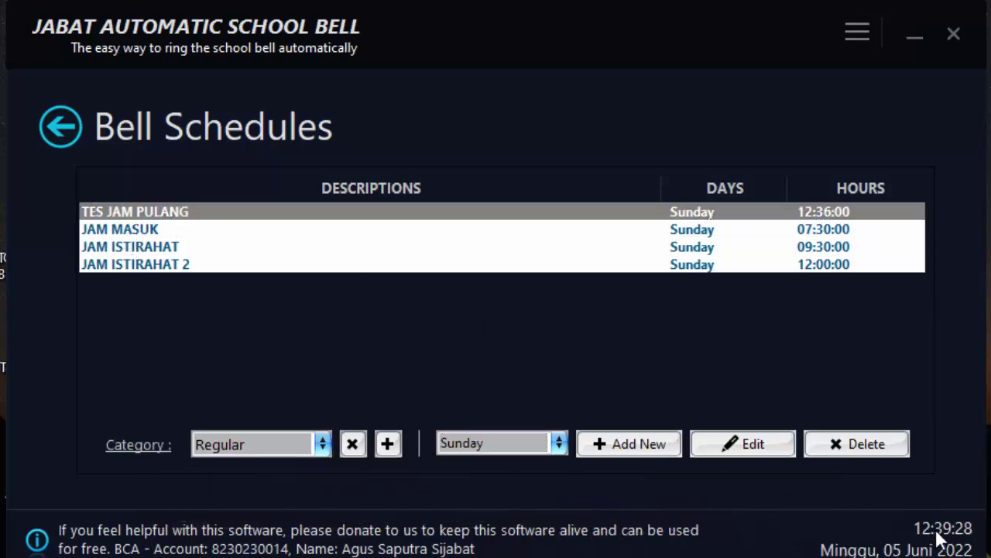
# Open TES JAM PULANG's editor, then leave via Notifications to the empty exam Advanced Schedule
pyautogui.click(734, 446)
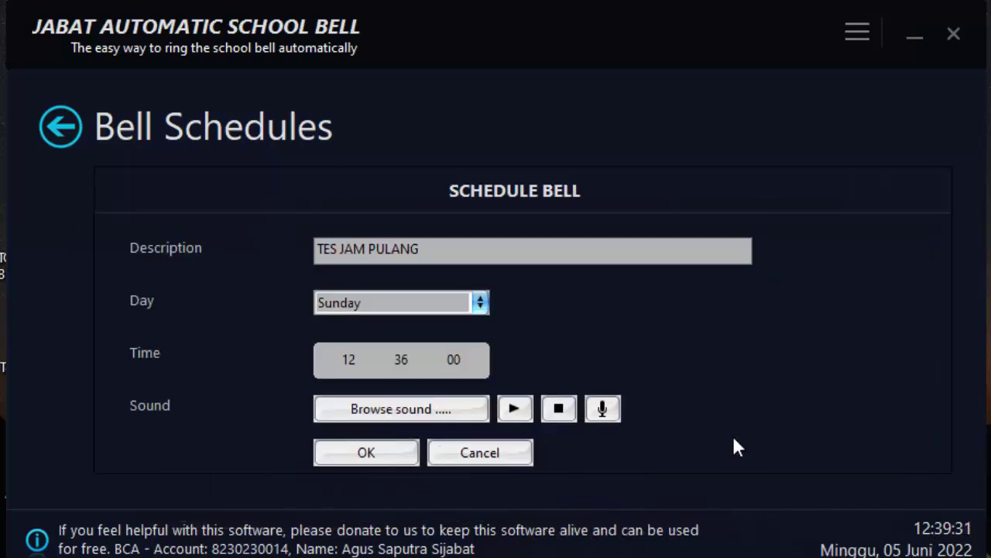
pyautogui.click(64, 130)
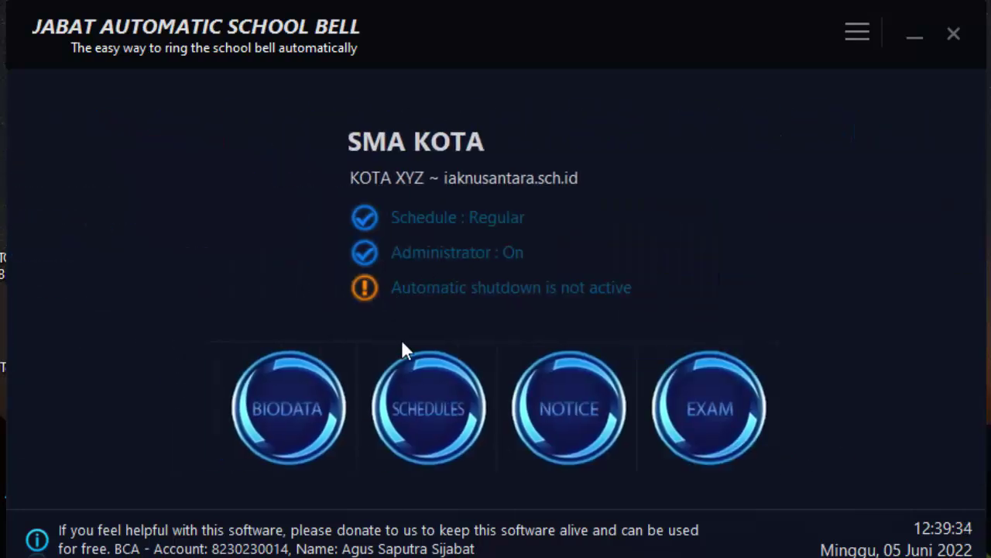
pyautogui.click(569, 422)
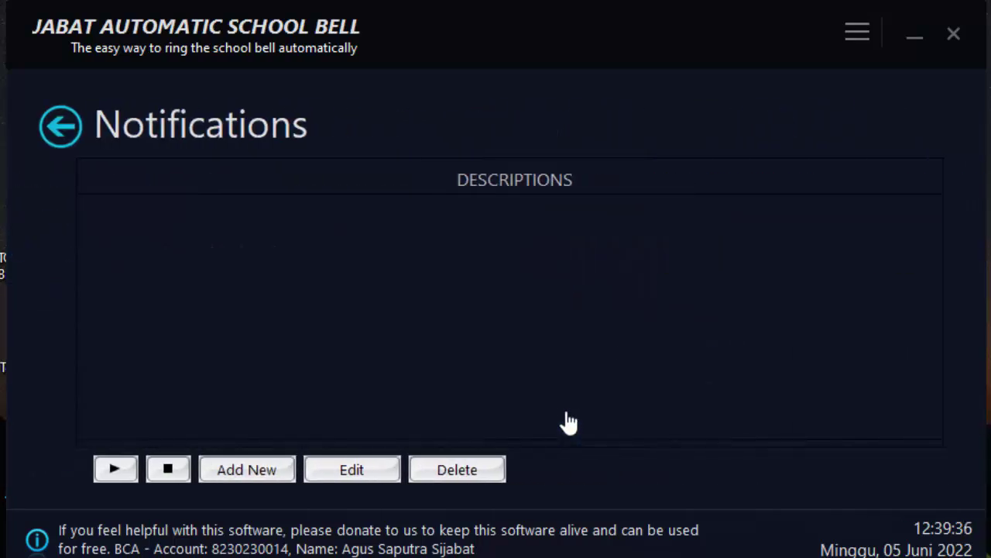
pyautogui.click(116, 129)
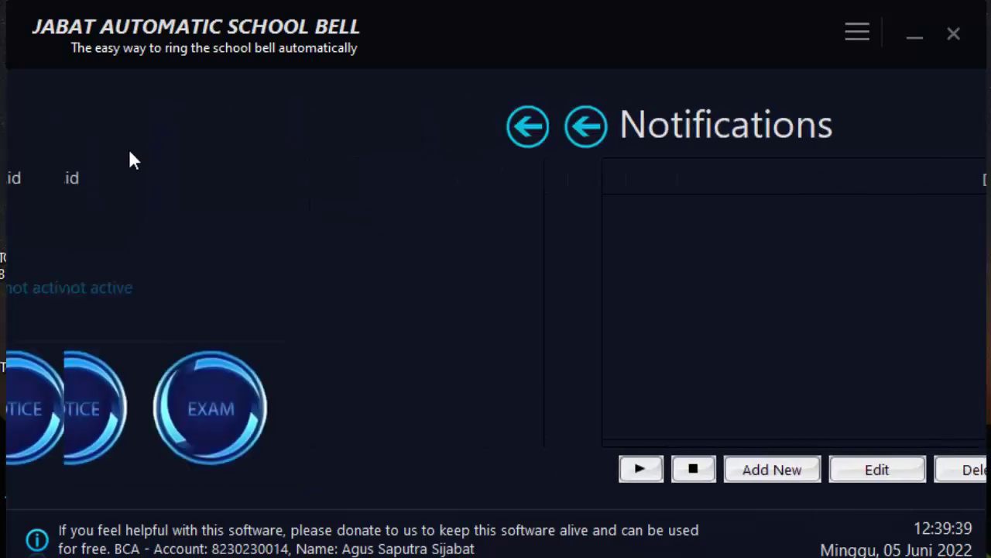
pyautogui.click(716, 434)
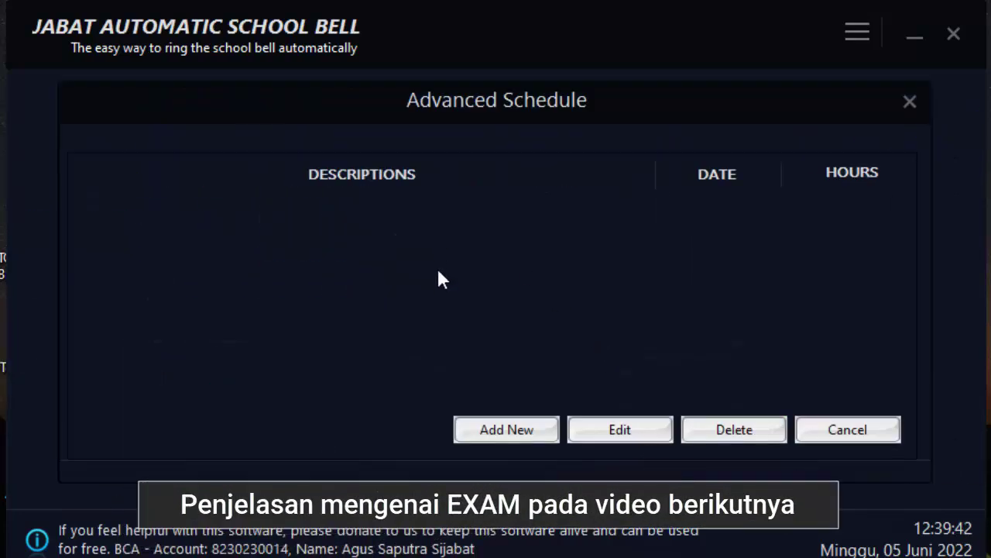